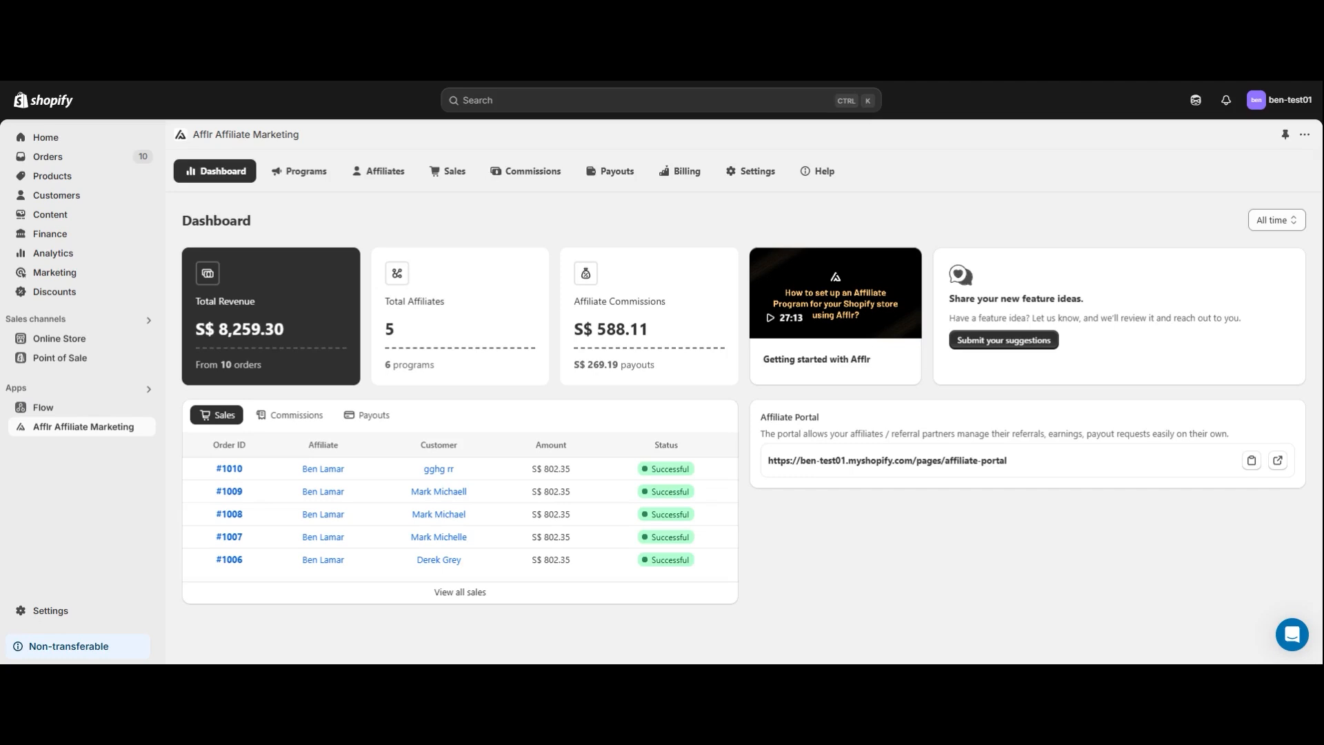
Create a new affiliate program from the "Give 10%, Get 10%" template.
left_click(307, 175)
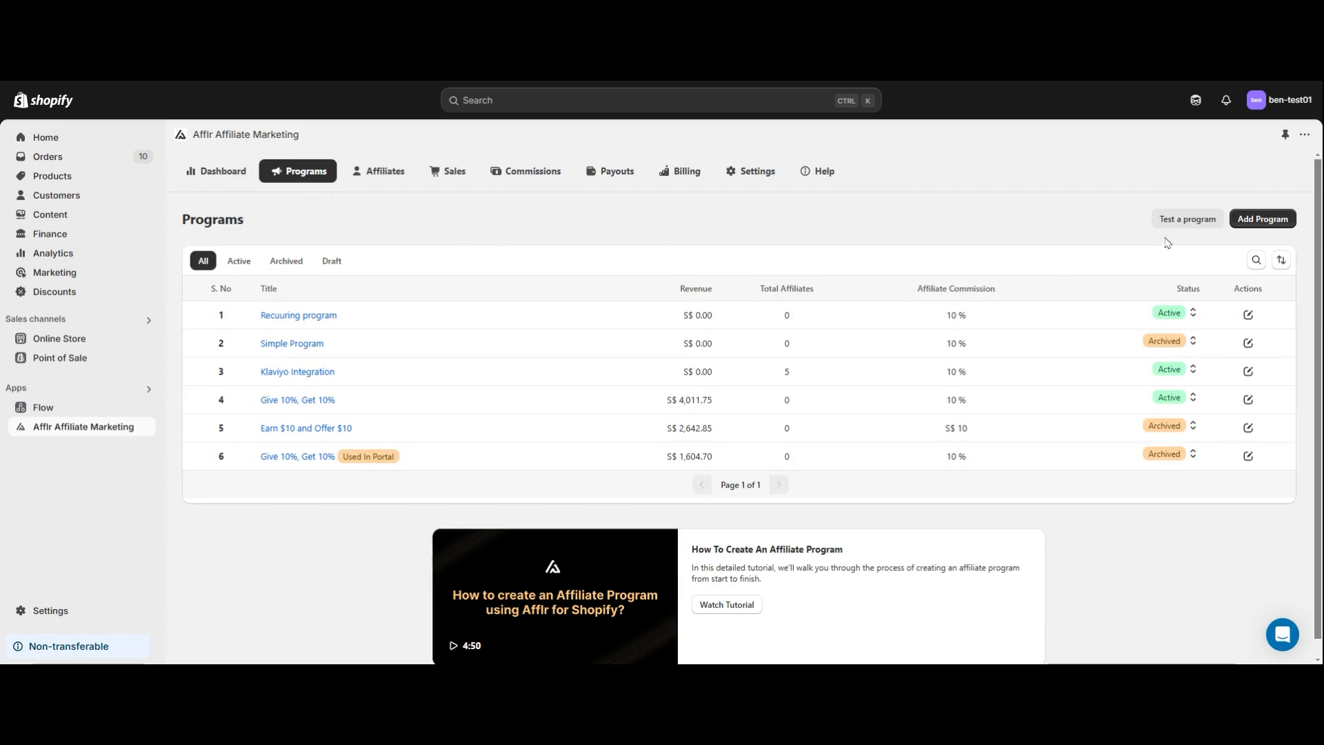
left_click(1257, 224)
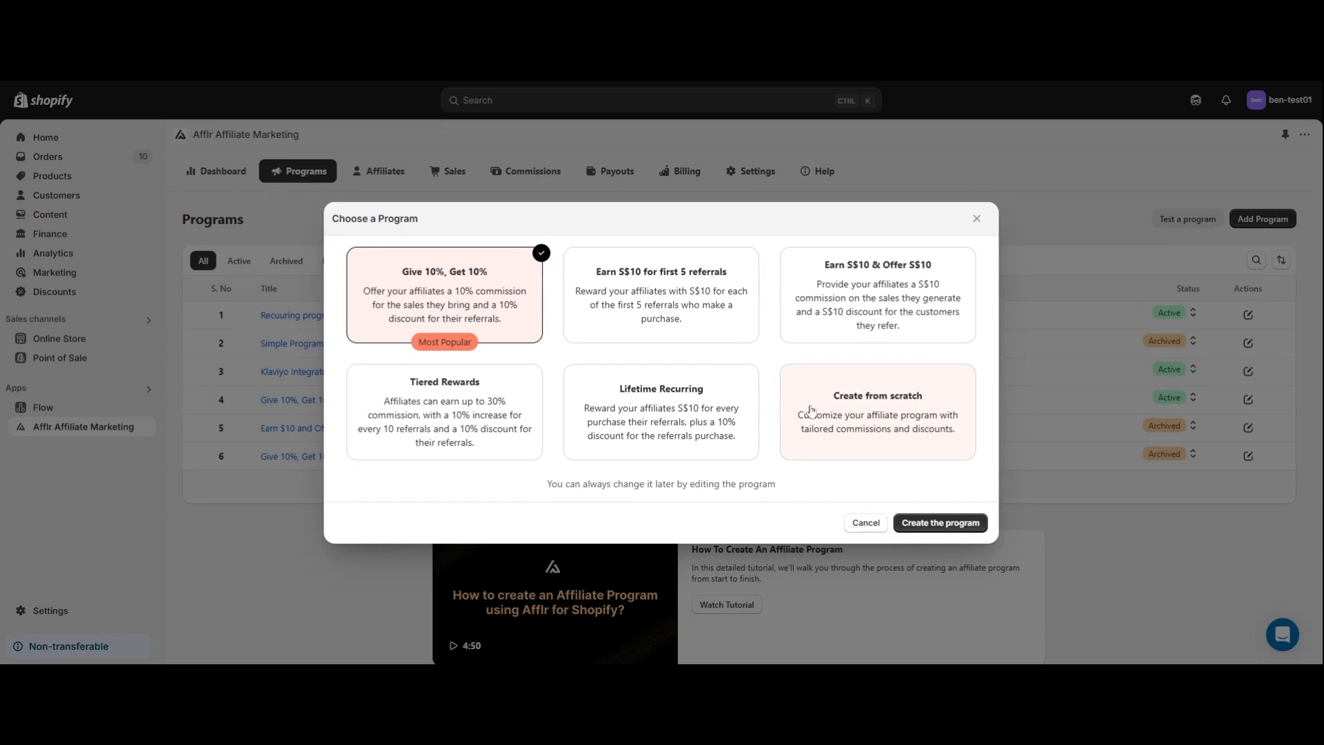
left_click(940, 522)
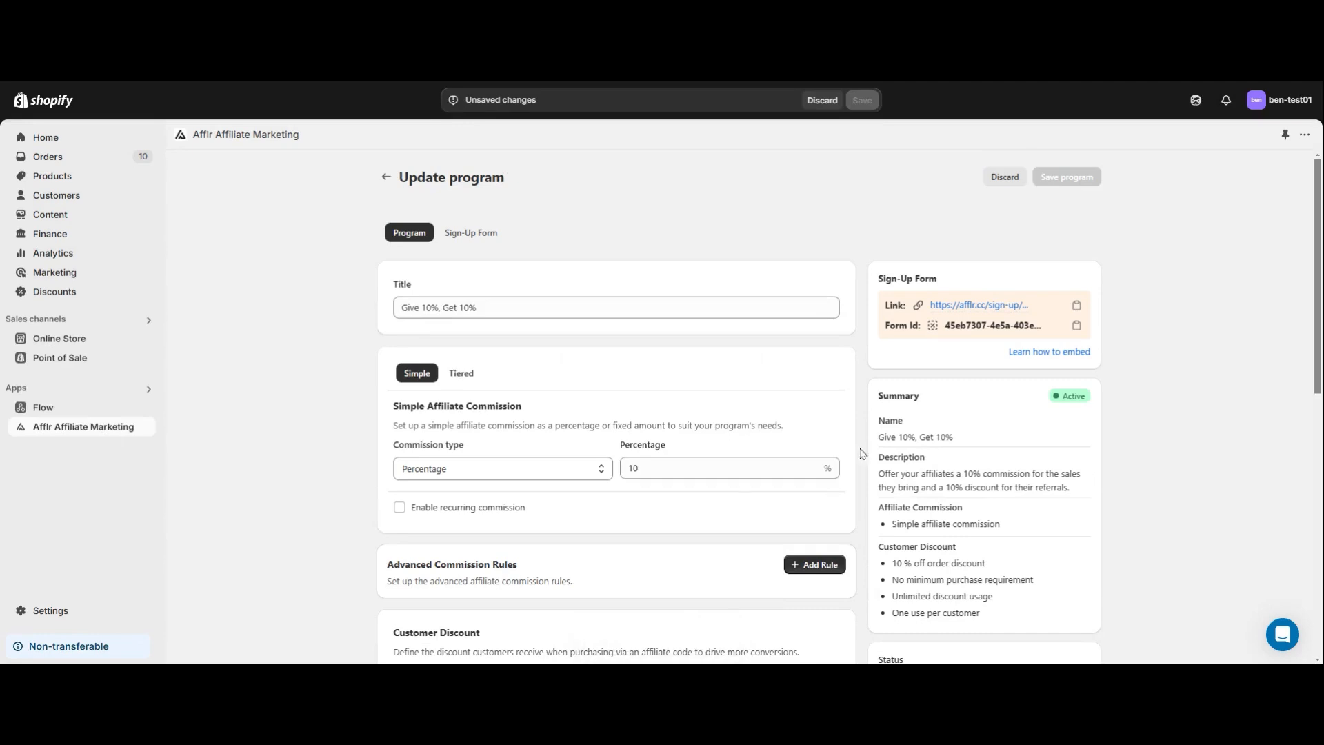
Examine the program's title and the commission types available for the simple affiliate commission.
left_click(571, 305)
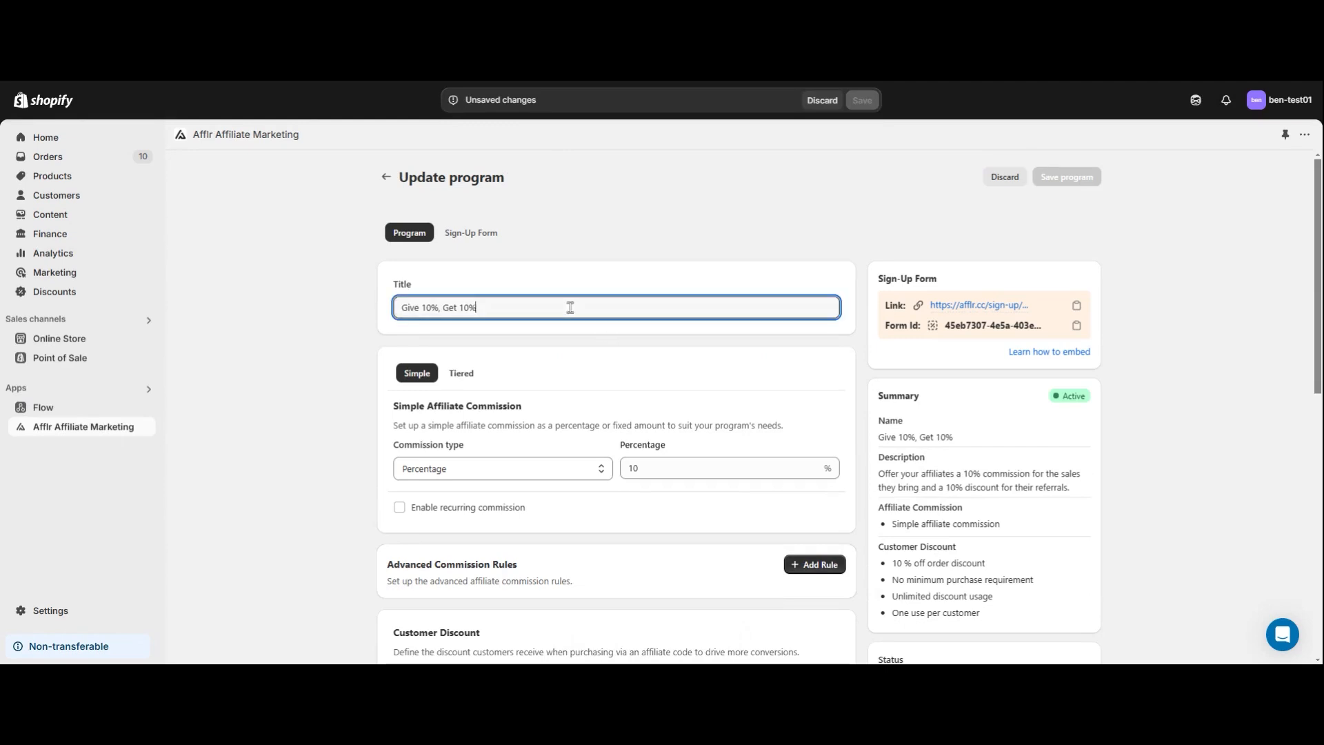
scroll(543, 392, "down", 2)
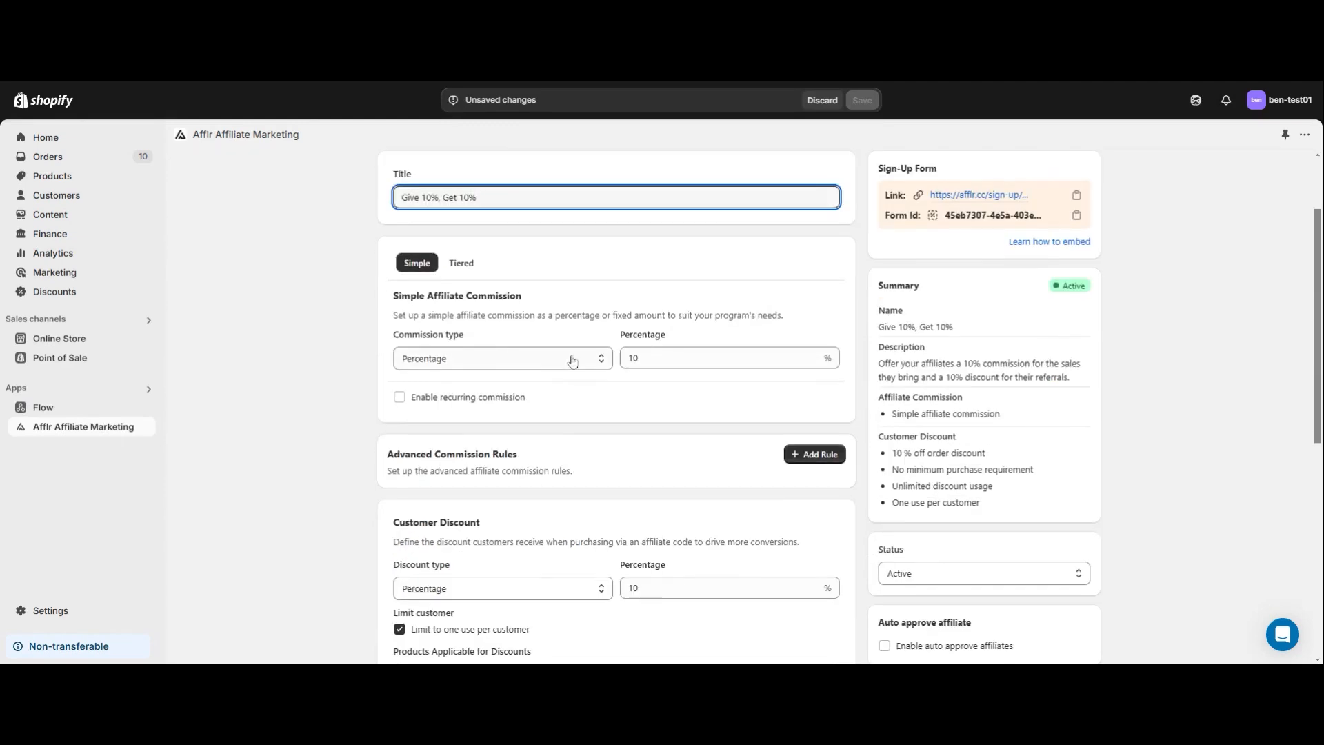
left_click(573, 360)
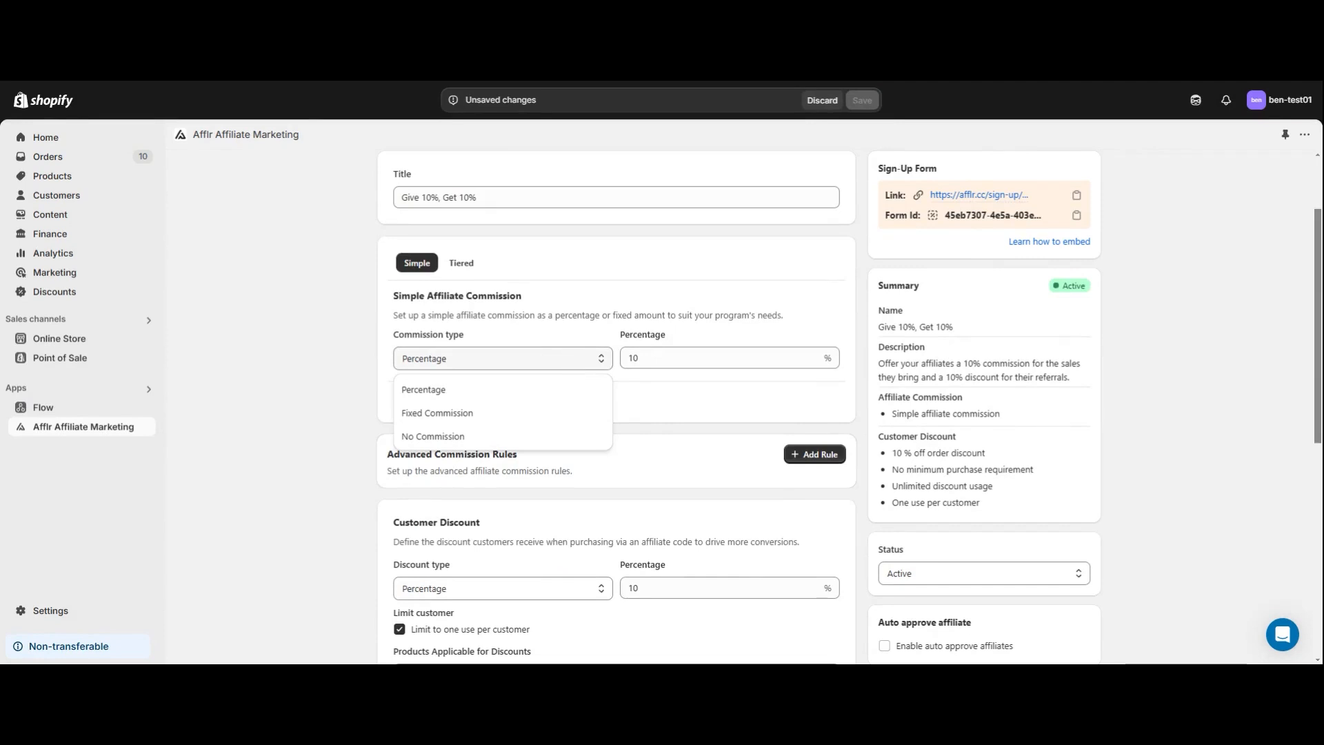
left_click(573, 361)
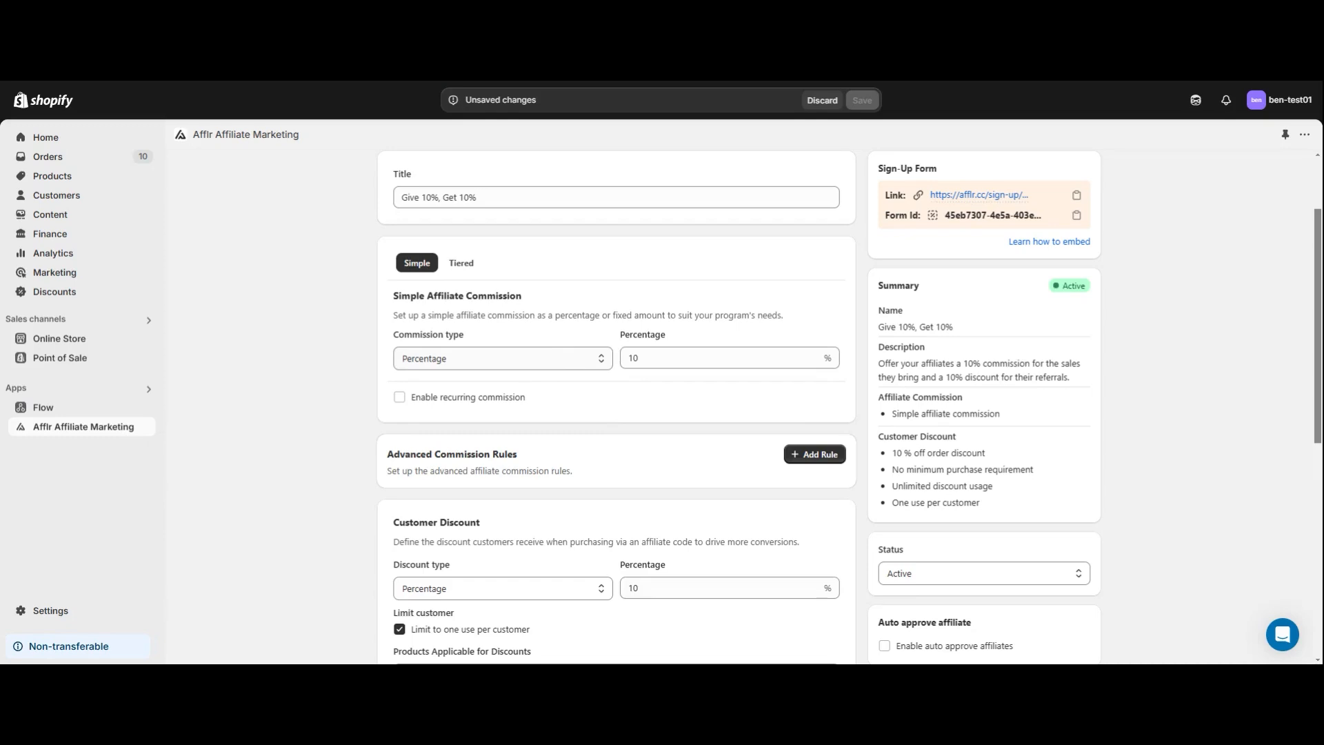
left_click(556, 363)
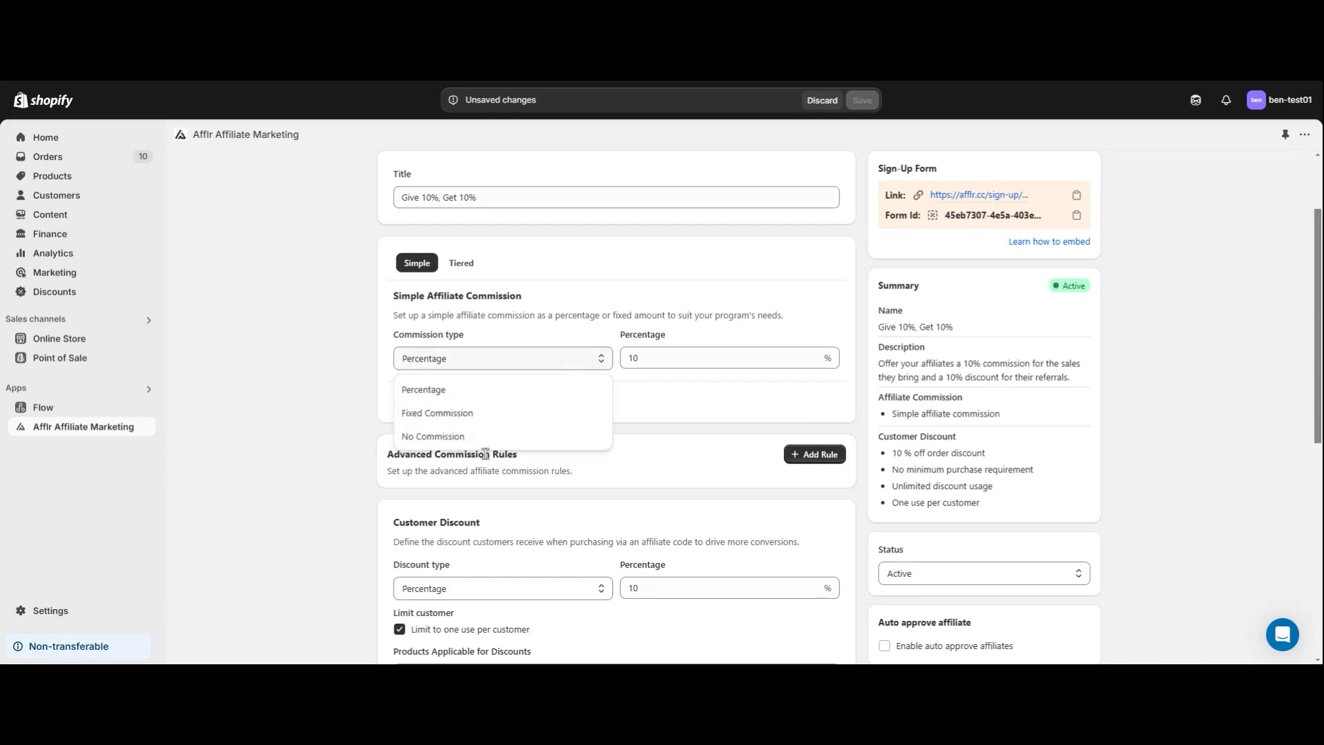
left_click(583, 363)
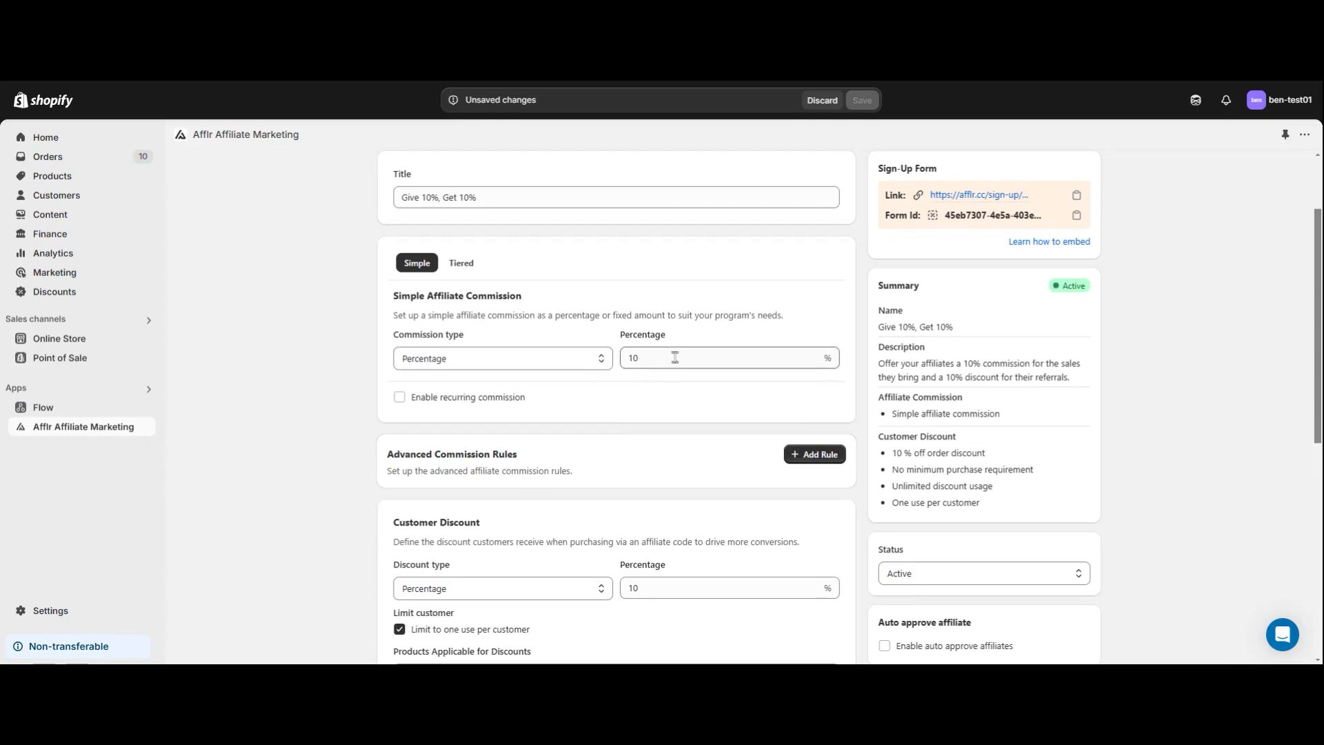
Review the customer discount's available types and its percentage value.
scroll(674, 362, "down", 2)
scroll(630, 234, "down", 2)
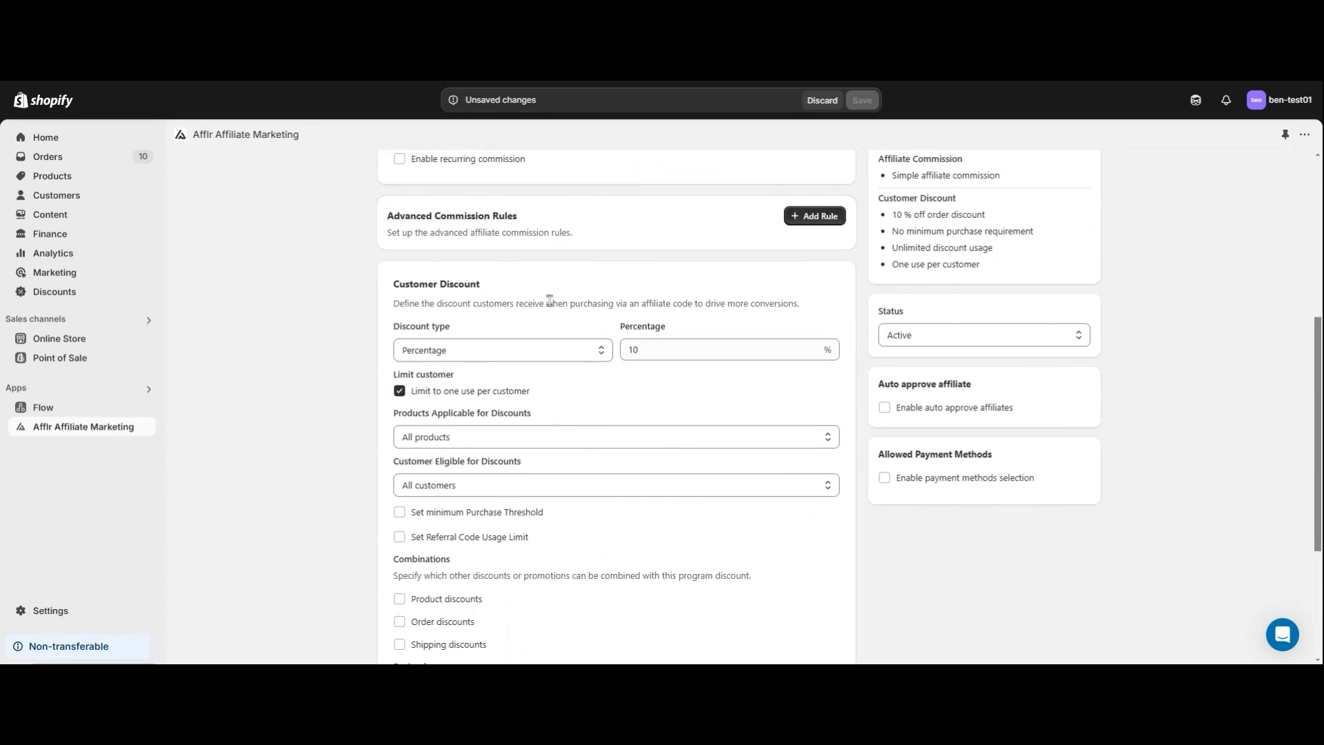
left_click(550, 356)
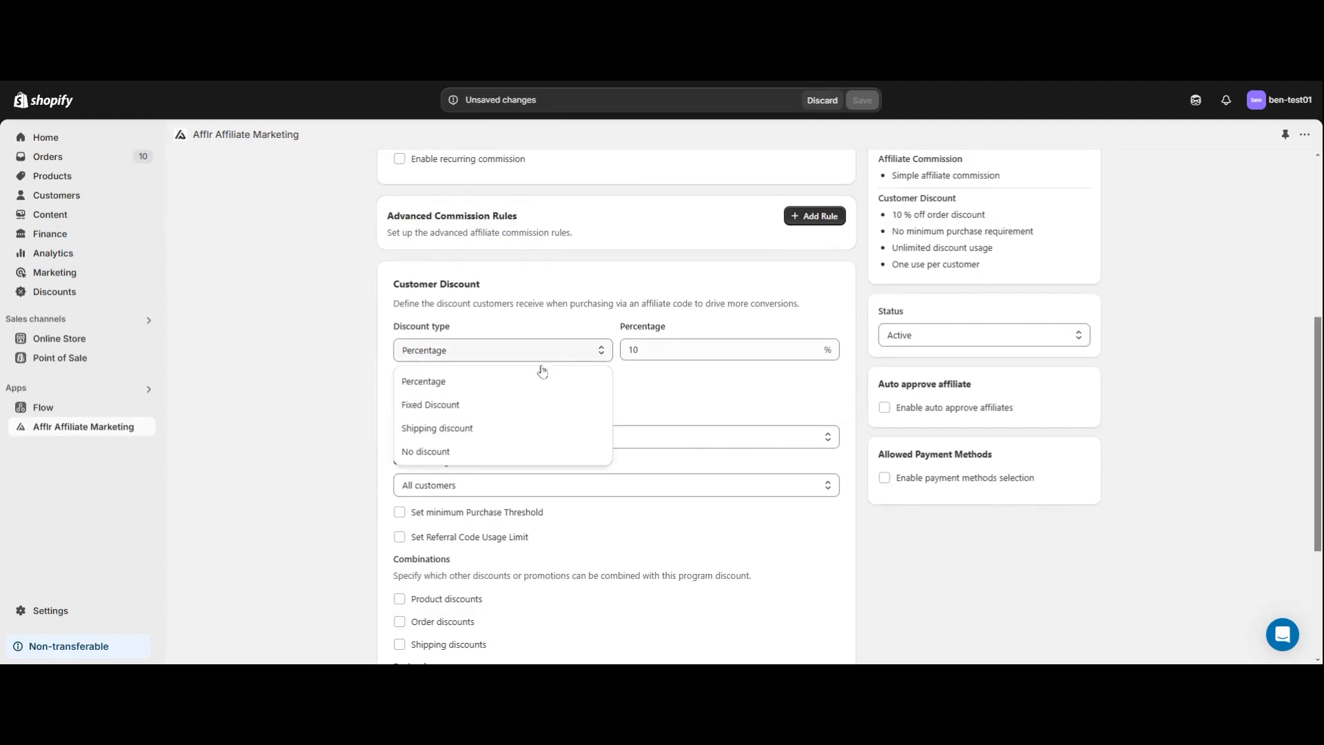
left_click(577, 353)
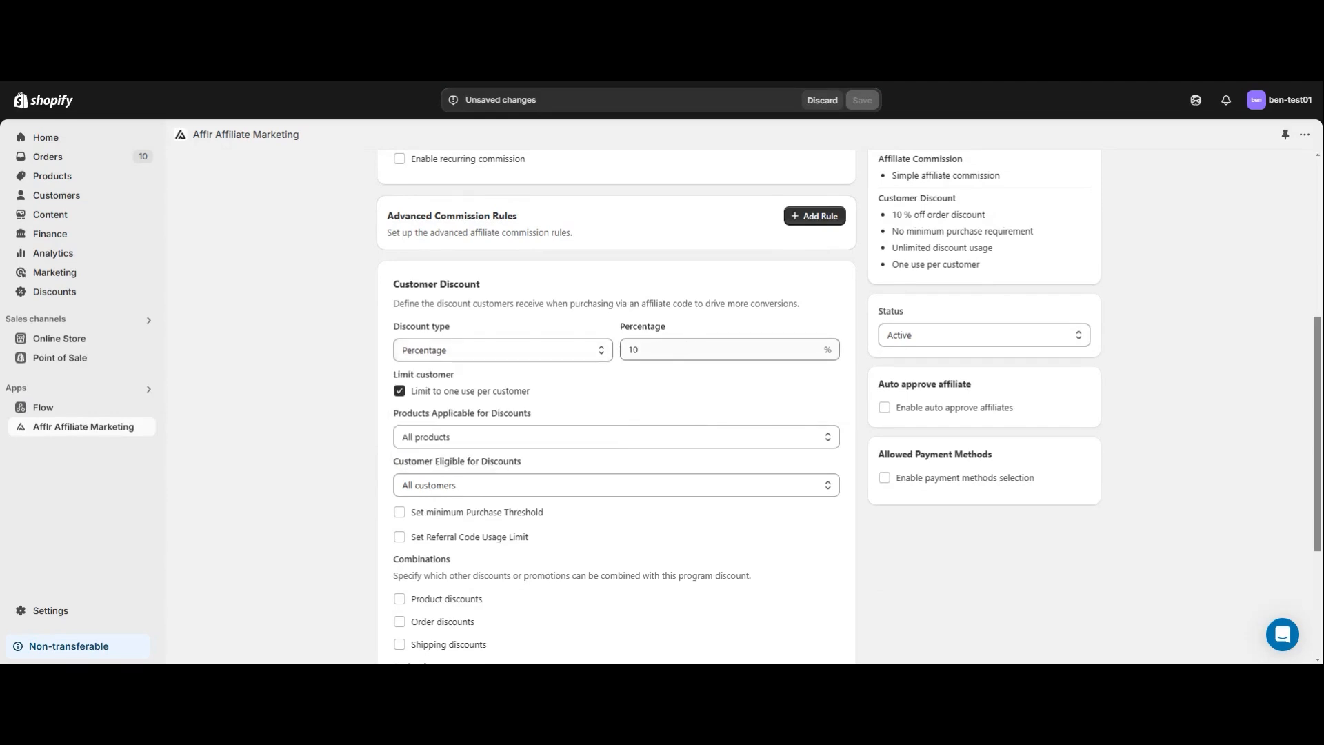
left_click(676, 350)
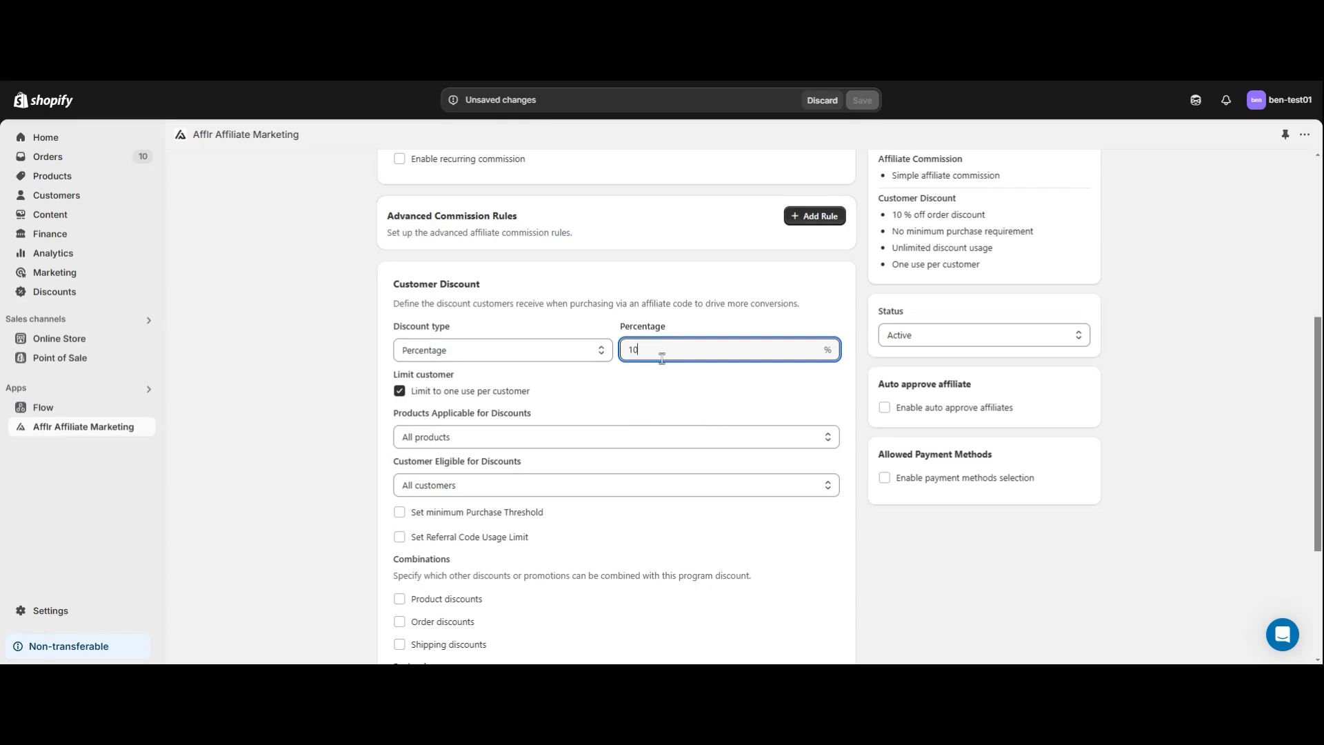
left_click(594, 388)
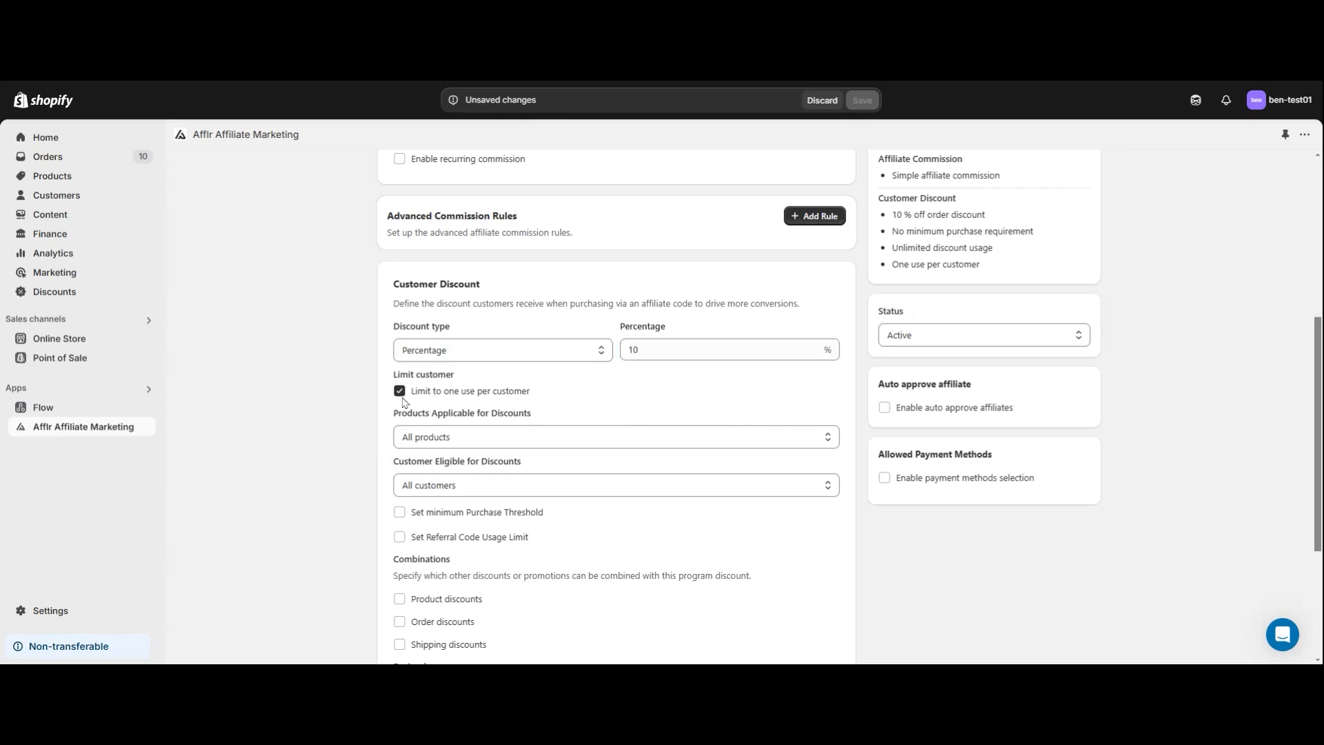
Review which products and which customers the customer discount can be restricted to.
scroll(402, 400, "down", 1)
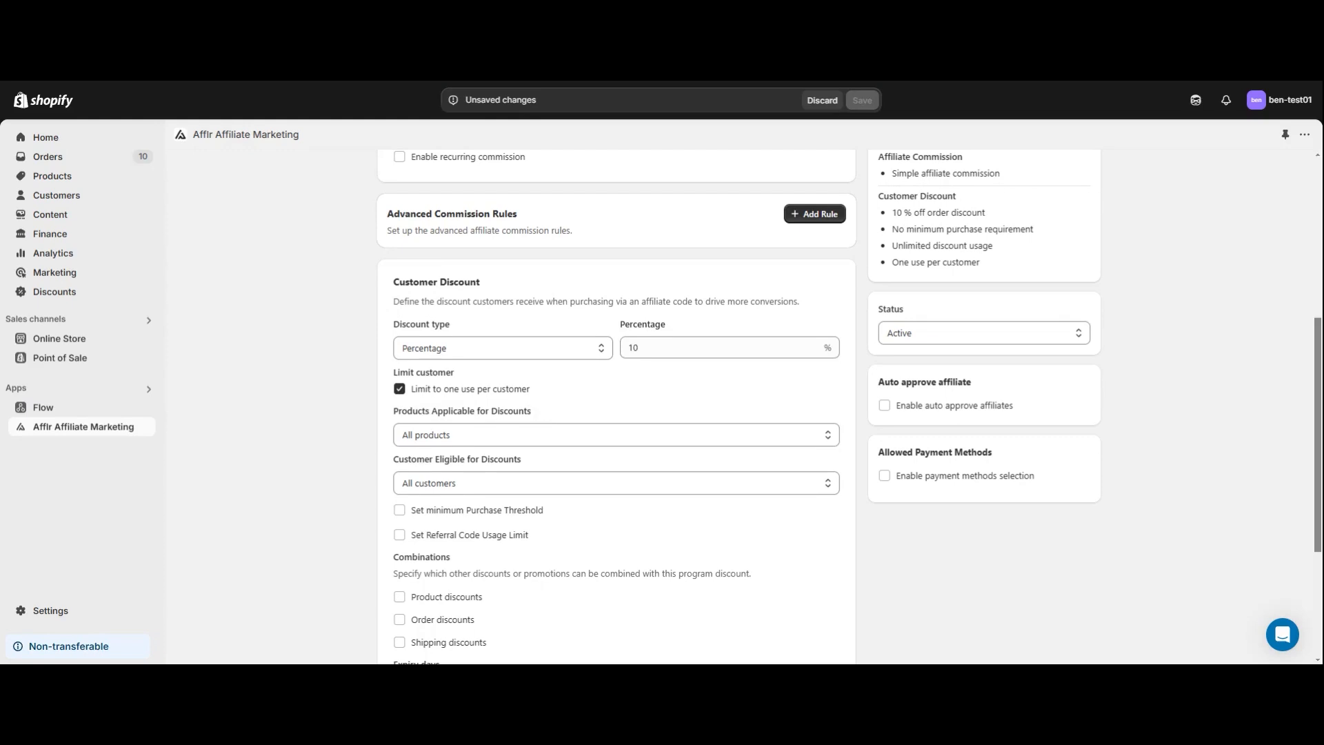
left_click(571, 435)
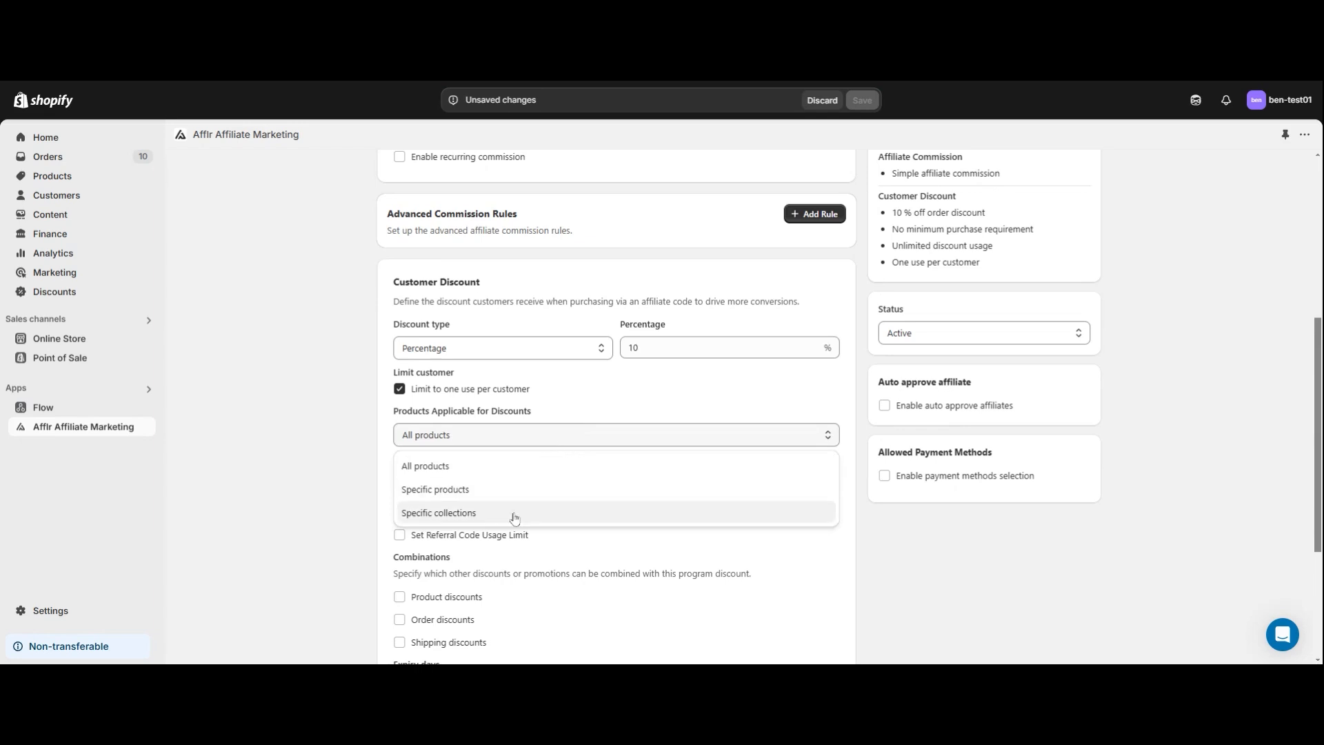
left_click(597, 442)
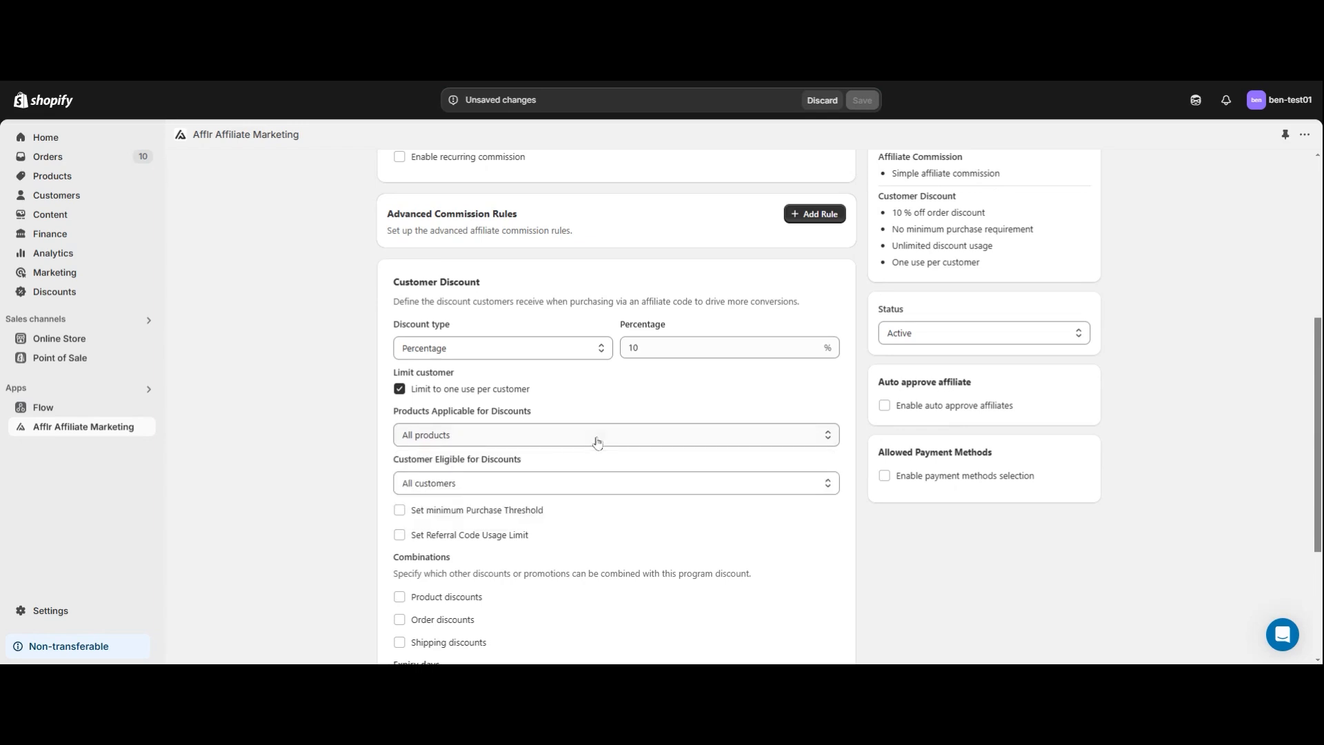
scroll(597, 442, "down", 1)
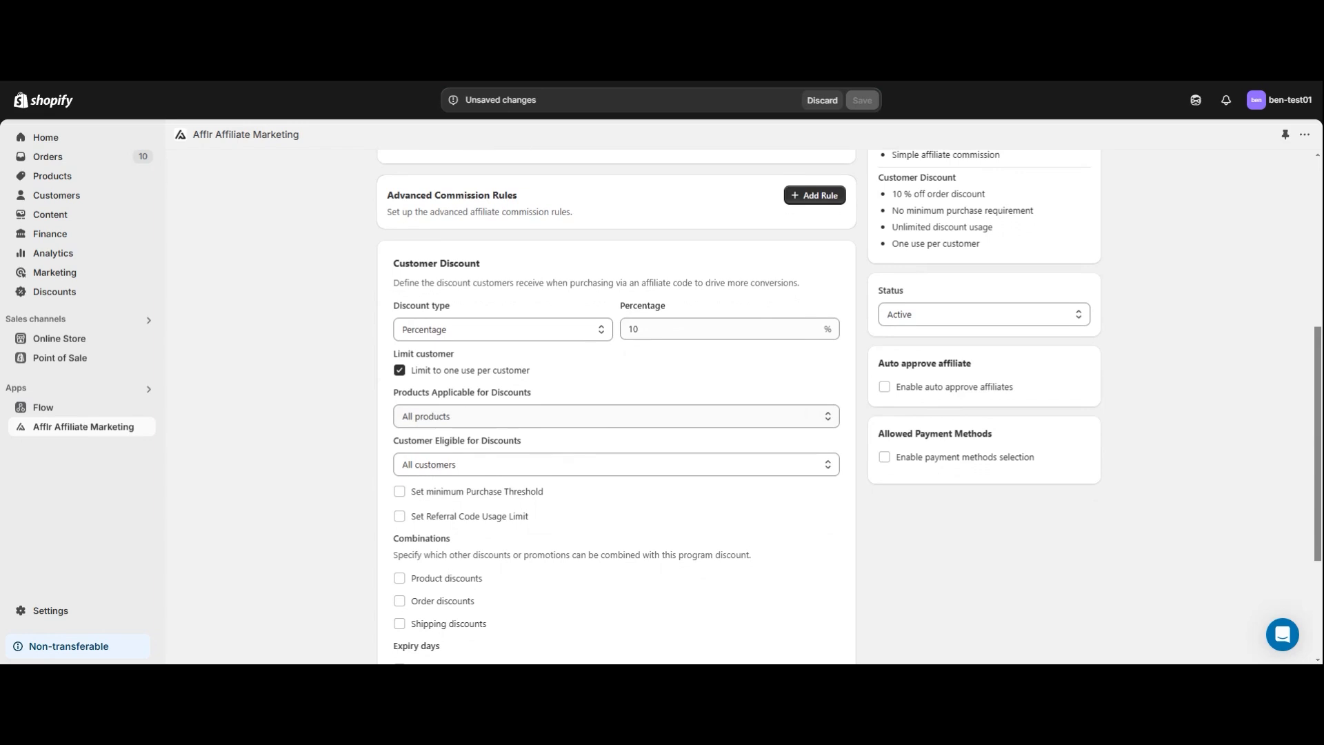
left_click(563, 465)
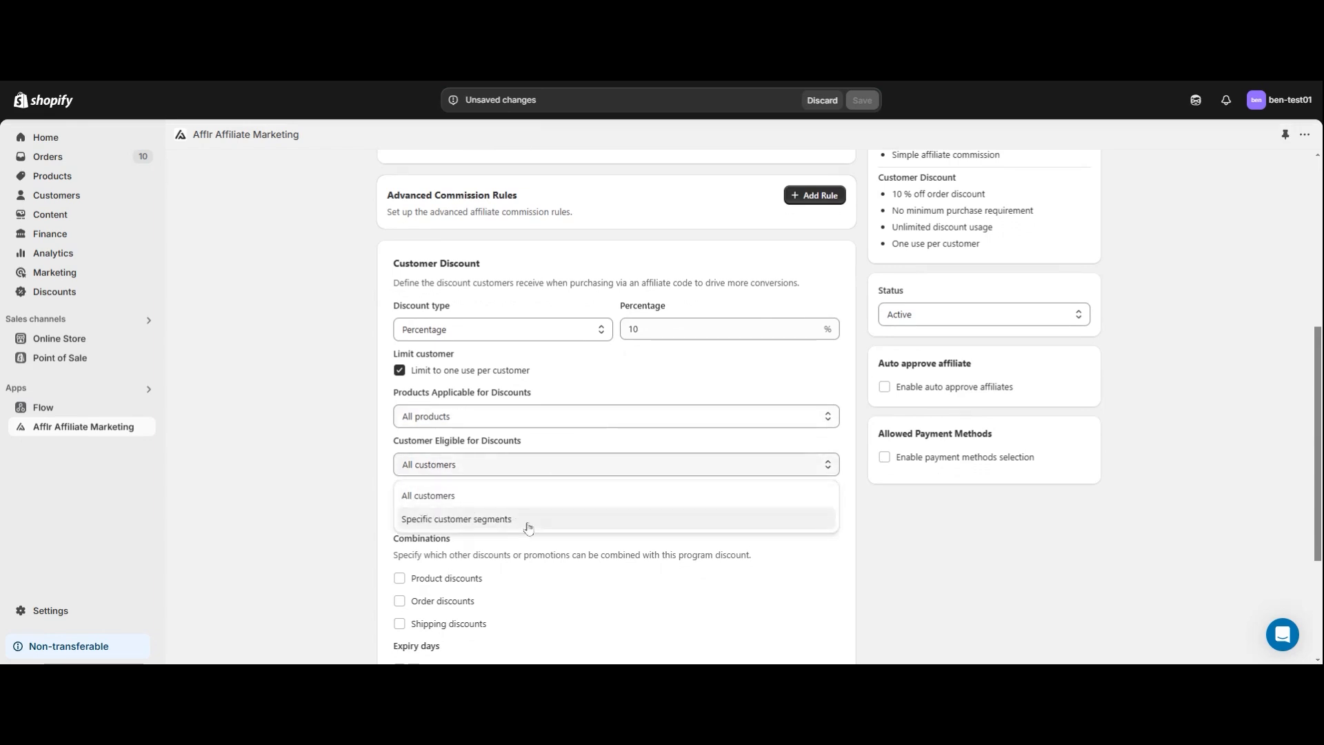
left_click(576, 473)
left_click(578, 474)
left_click(580, 474)
scroll(578, 474, "down", 1)
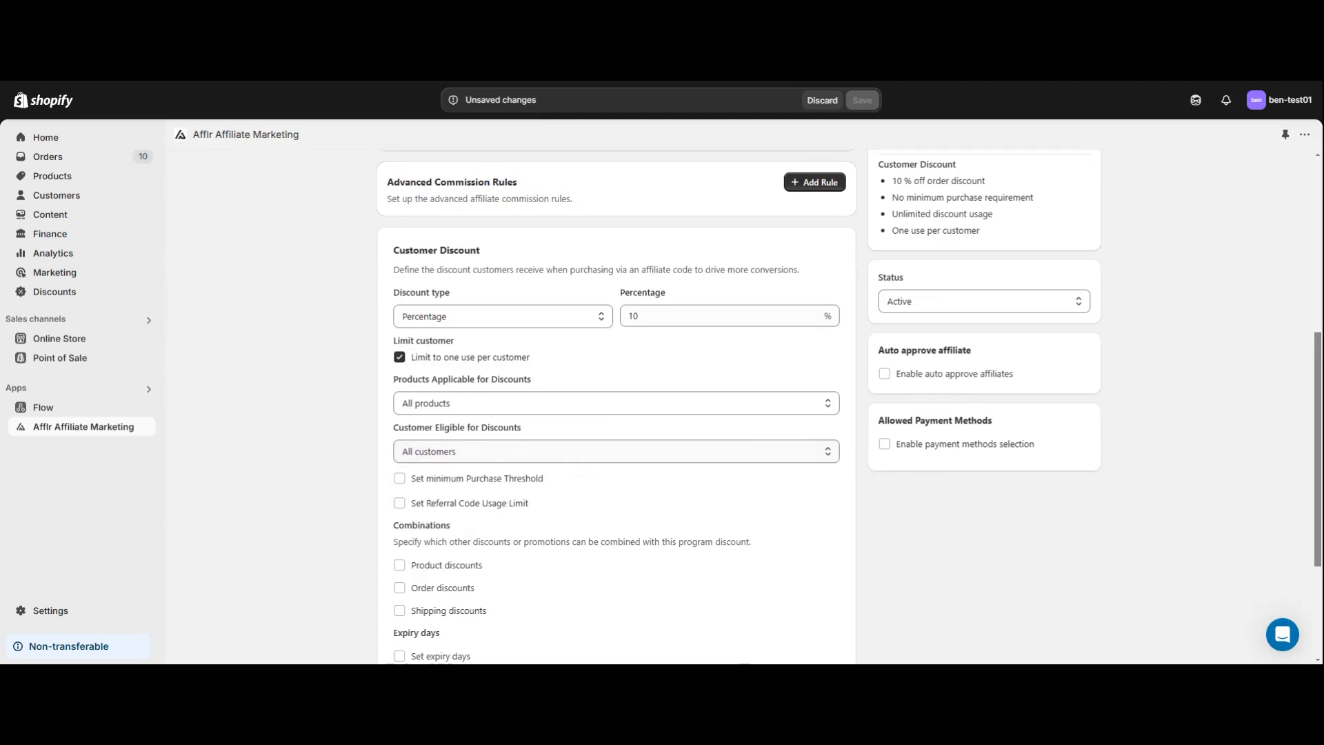
Enable the minimum purchase threshold for the customer discount, using a minimum purchase amount of S$ 1.
left_click(400, 480)
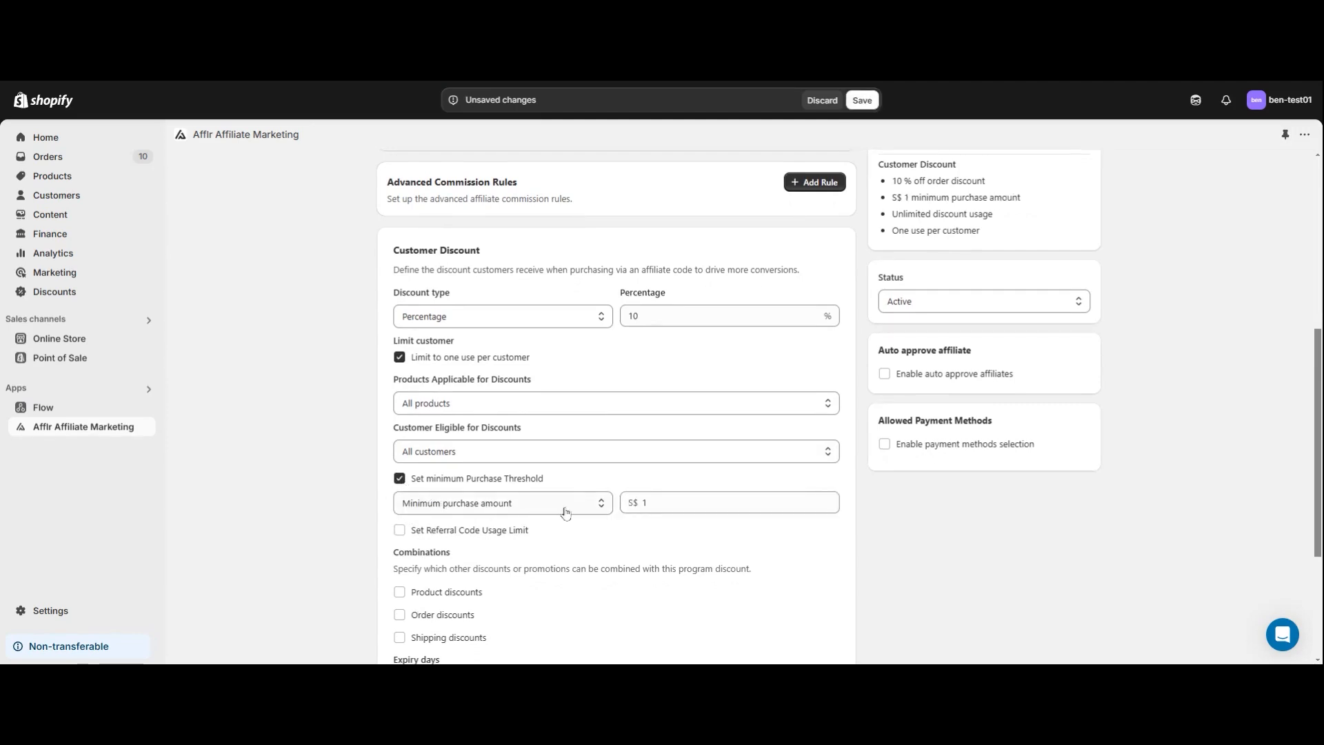
left_click(660, 503)
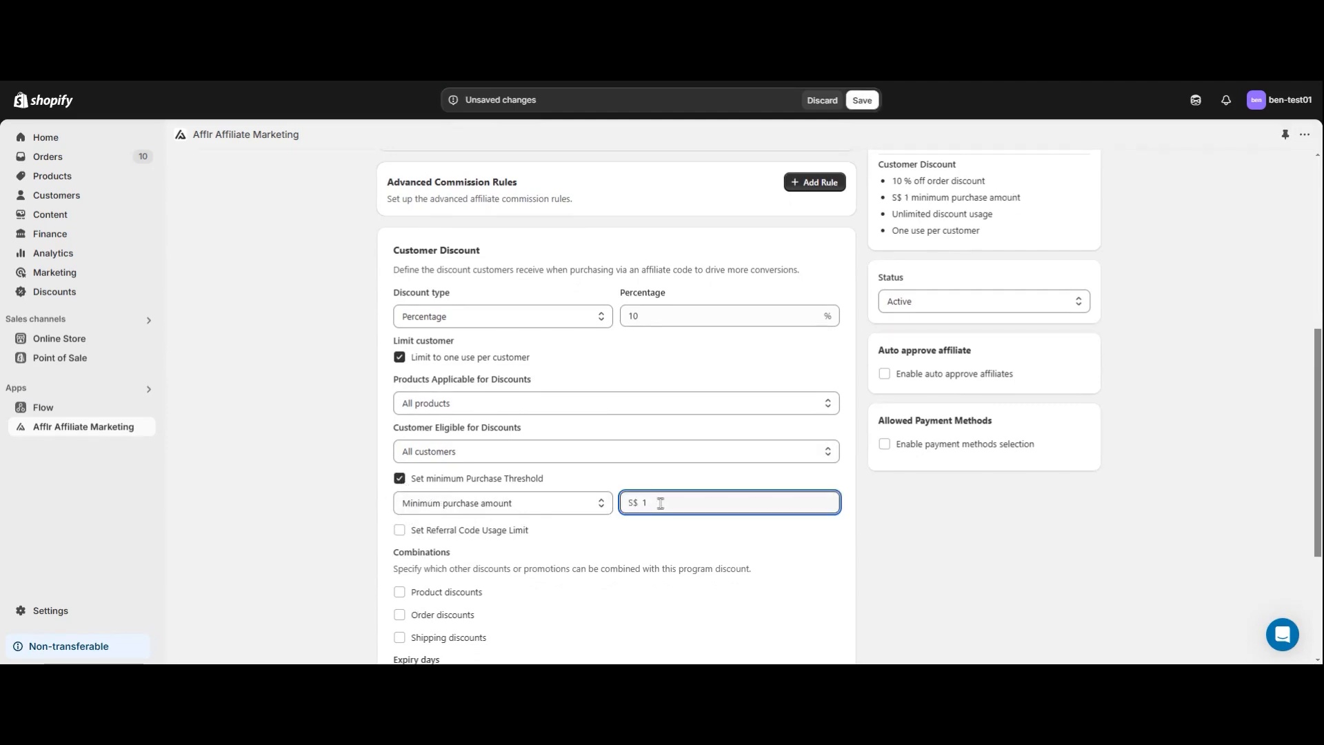
left_click(592, 512)
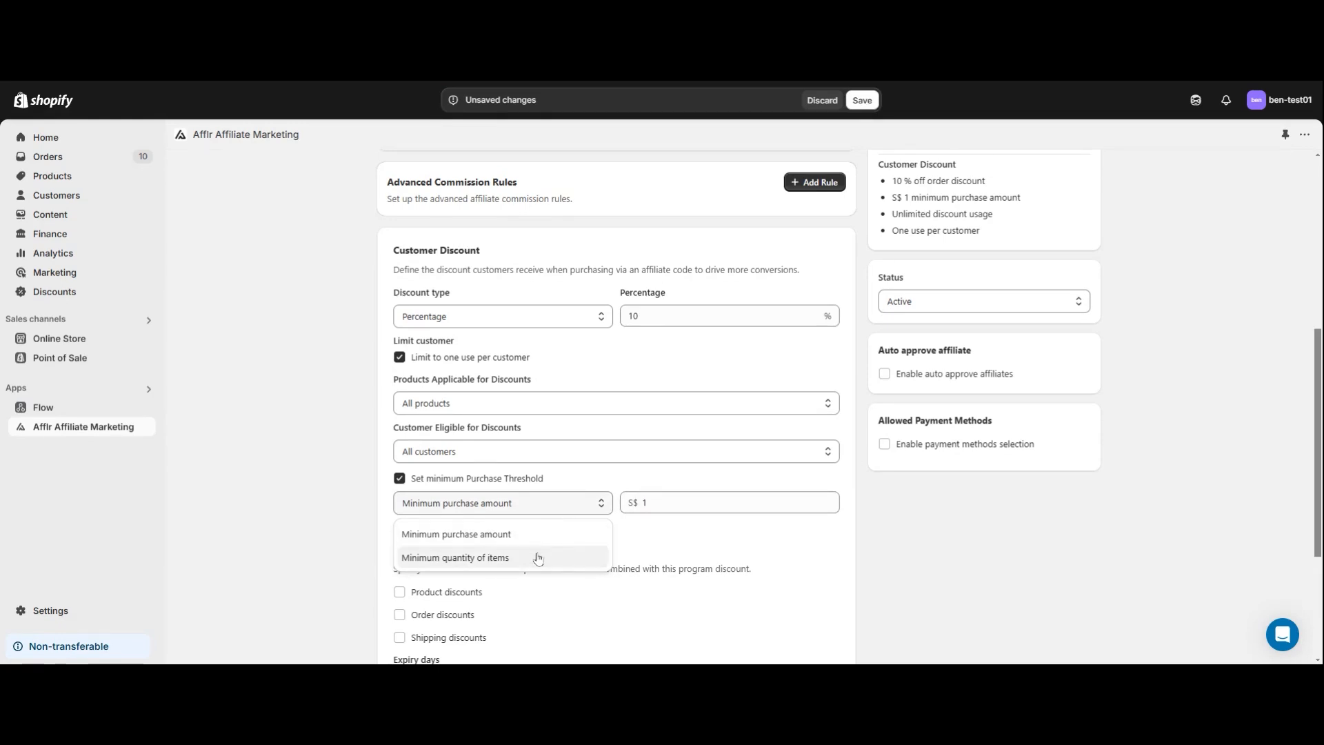
left_click(570, 534)
scroll(624, 483, "down", 1)
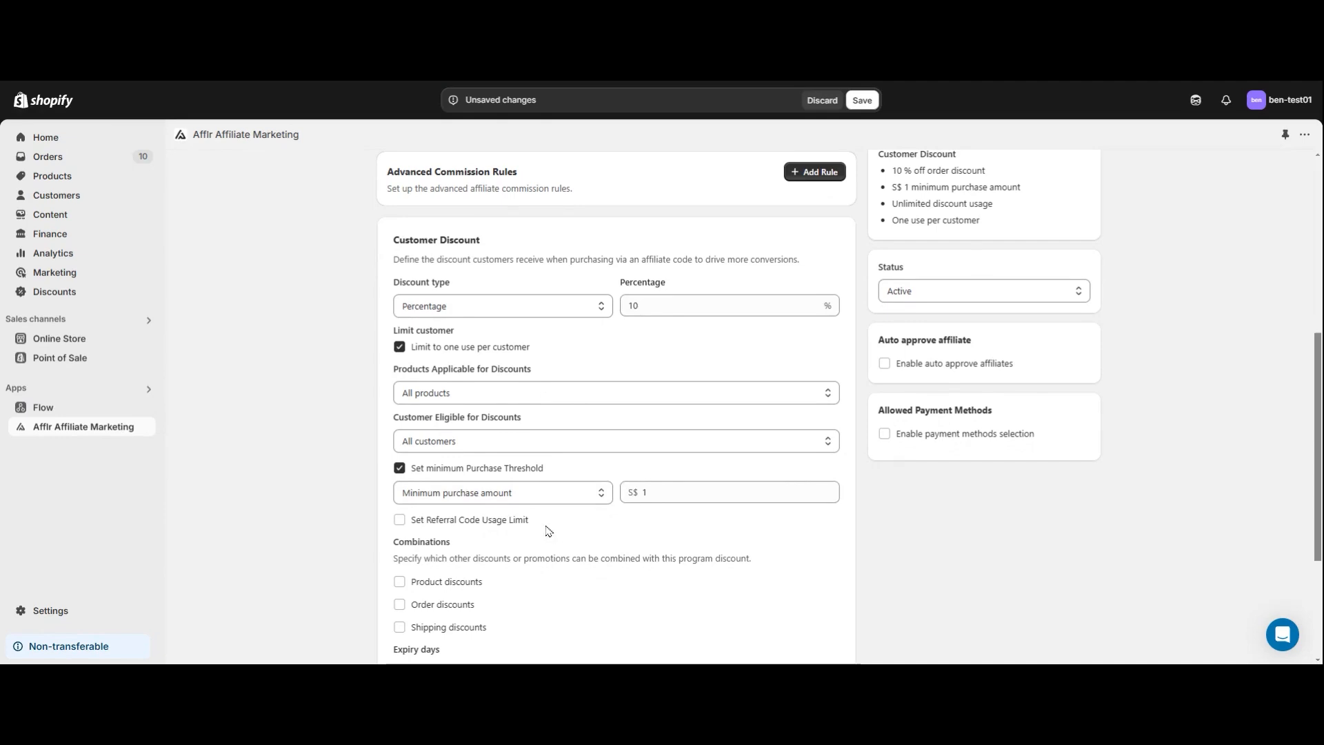
Enable the referral code usage limit and set it to 1 use in total.
left_click(400, 519)
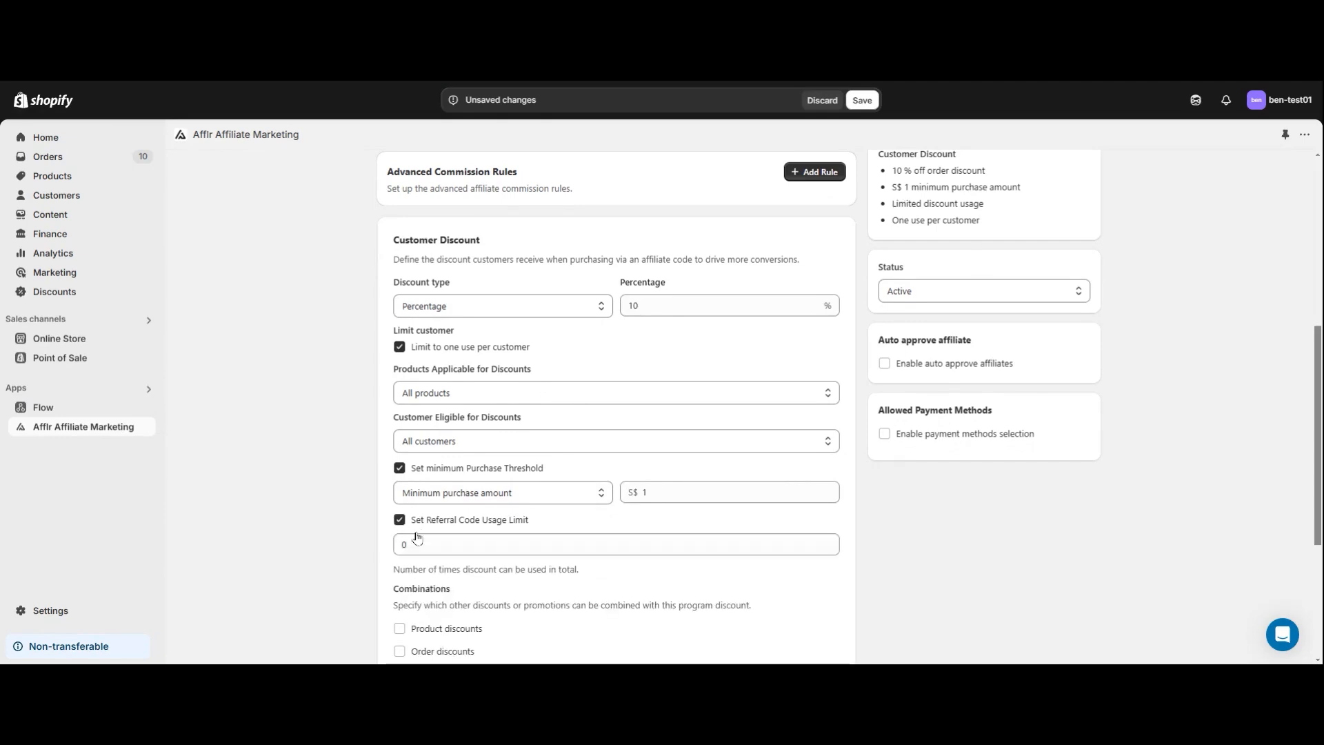
left_click(428, 542)
type("1")
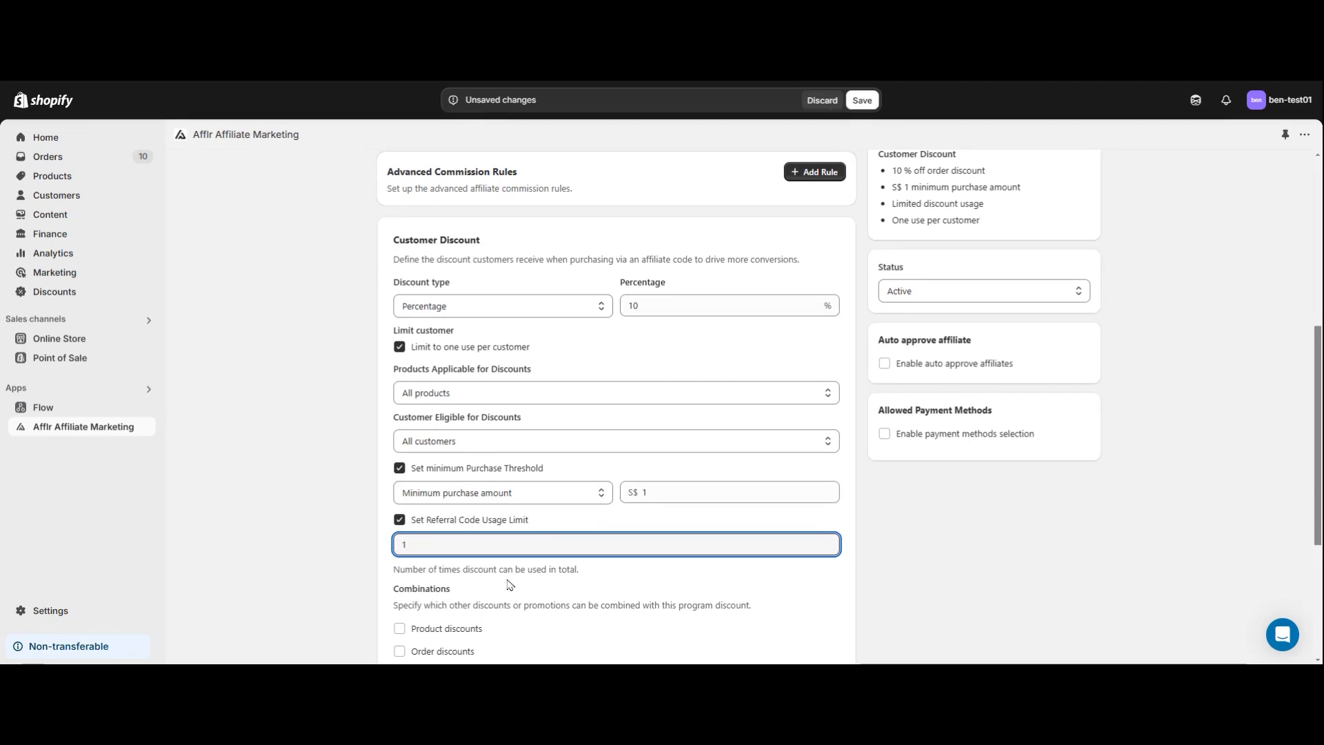
Allow the program discount to be combined with product discounts.
scroll(508, 585, "down", 2)
scroll(508, 586, "down", 1)
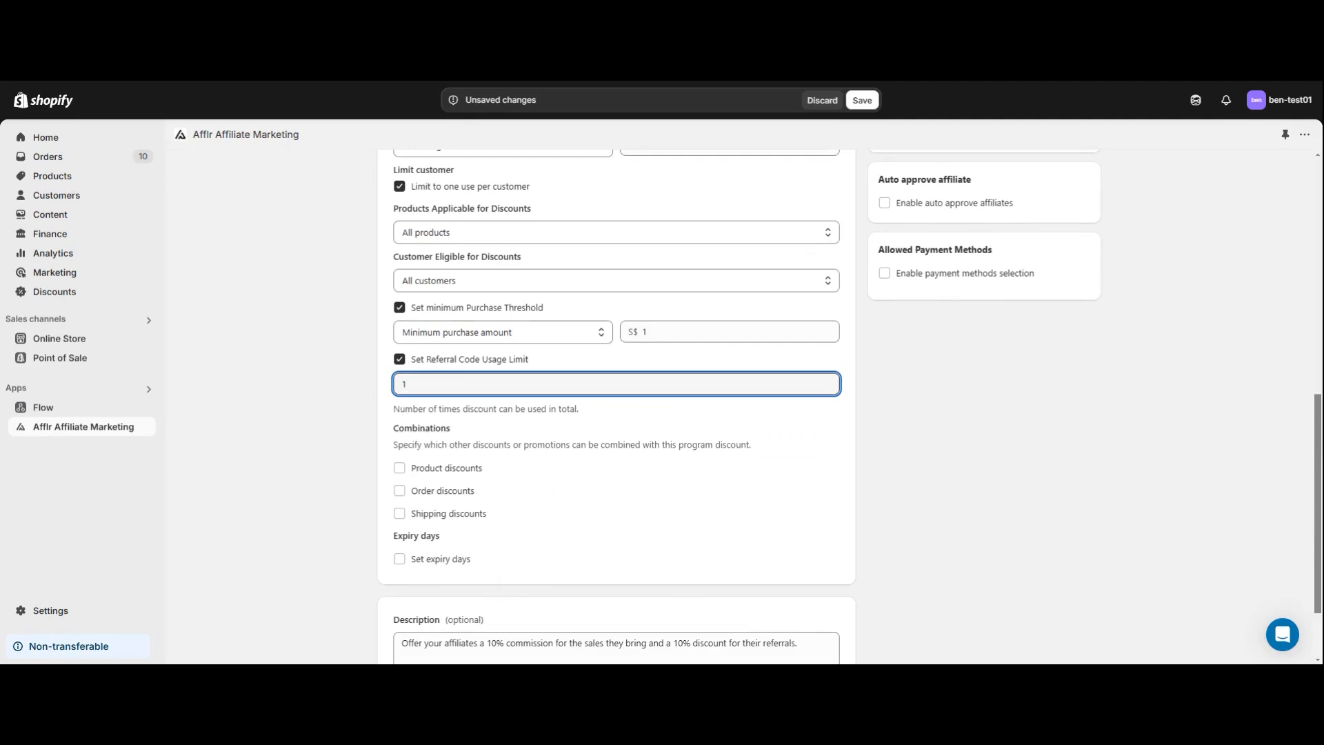
left_click(550, 478)
left_click(407, 469)
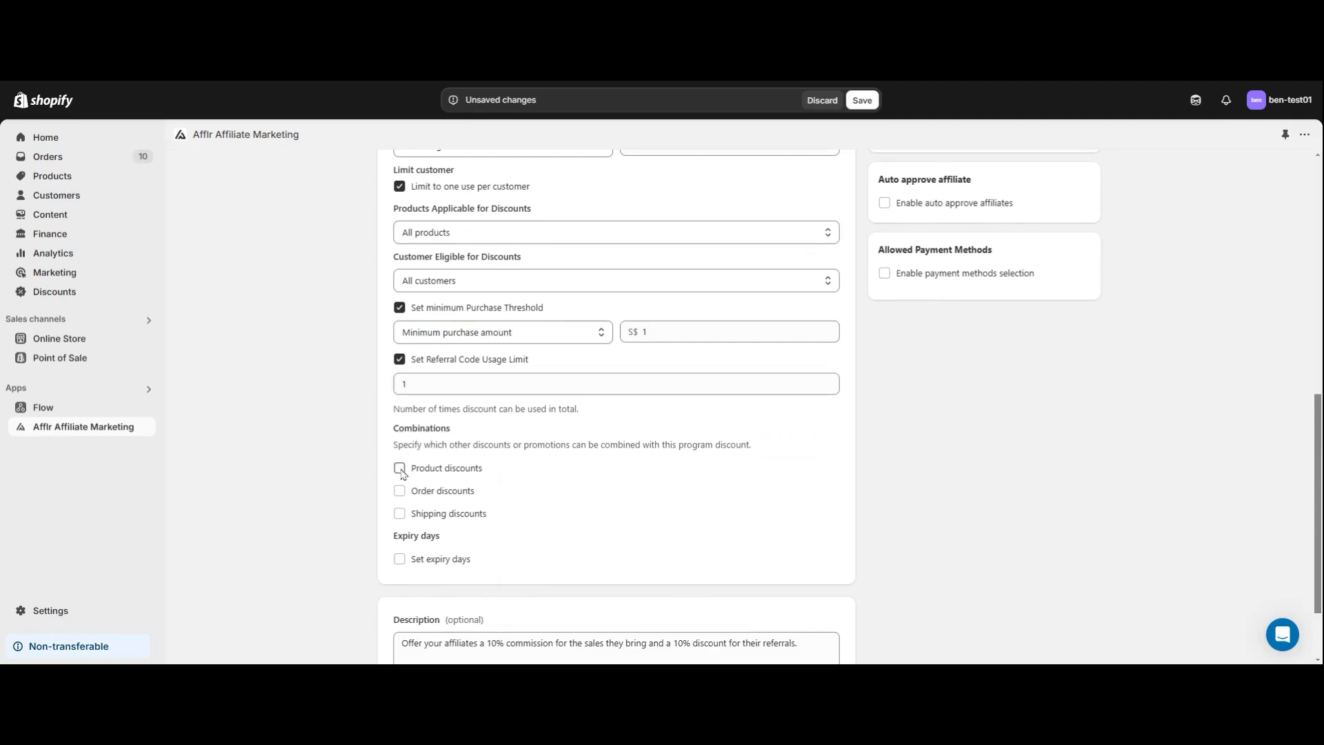
Enable expiry days for the customer discount and set them to 1 day.
scroll(507, 487, "down", 1)
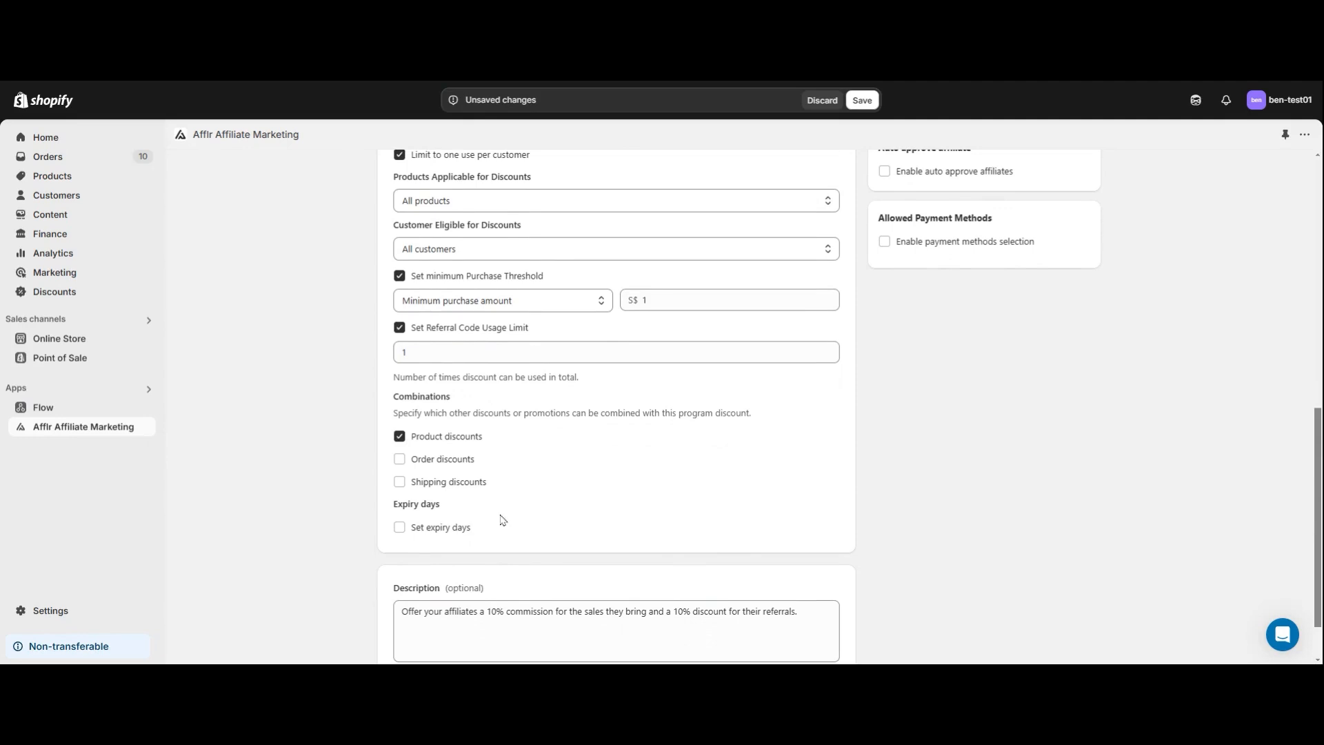
left_click(400, 529)
left_click(476, 555)
type("1")
Review the program summary and the status options available for the program.
scroll(475, 555, "up", 2)
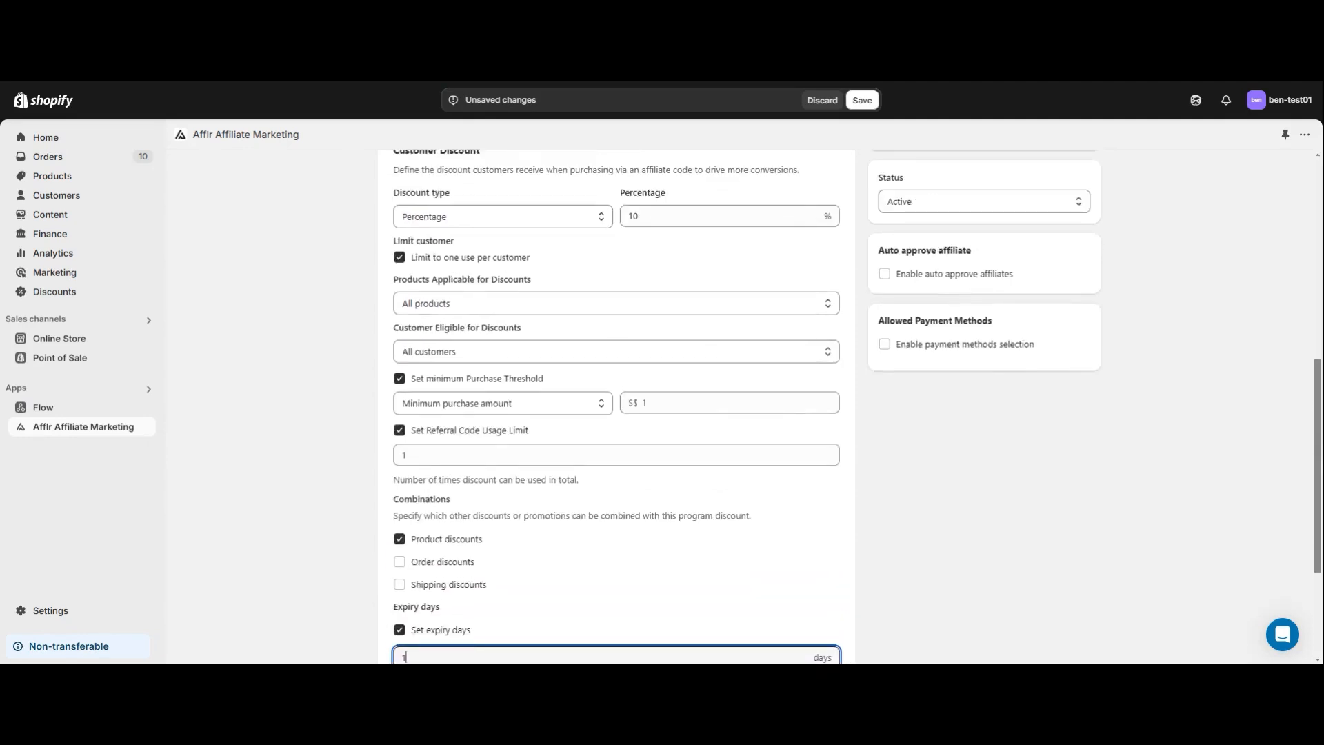
scroll(765, 378, "up", 6)
scroll(828, 407, "down", 1)
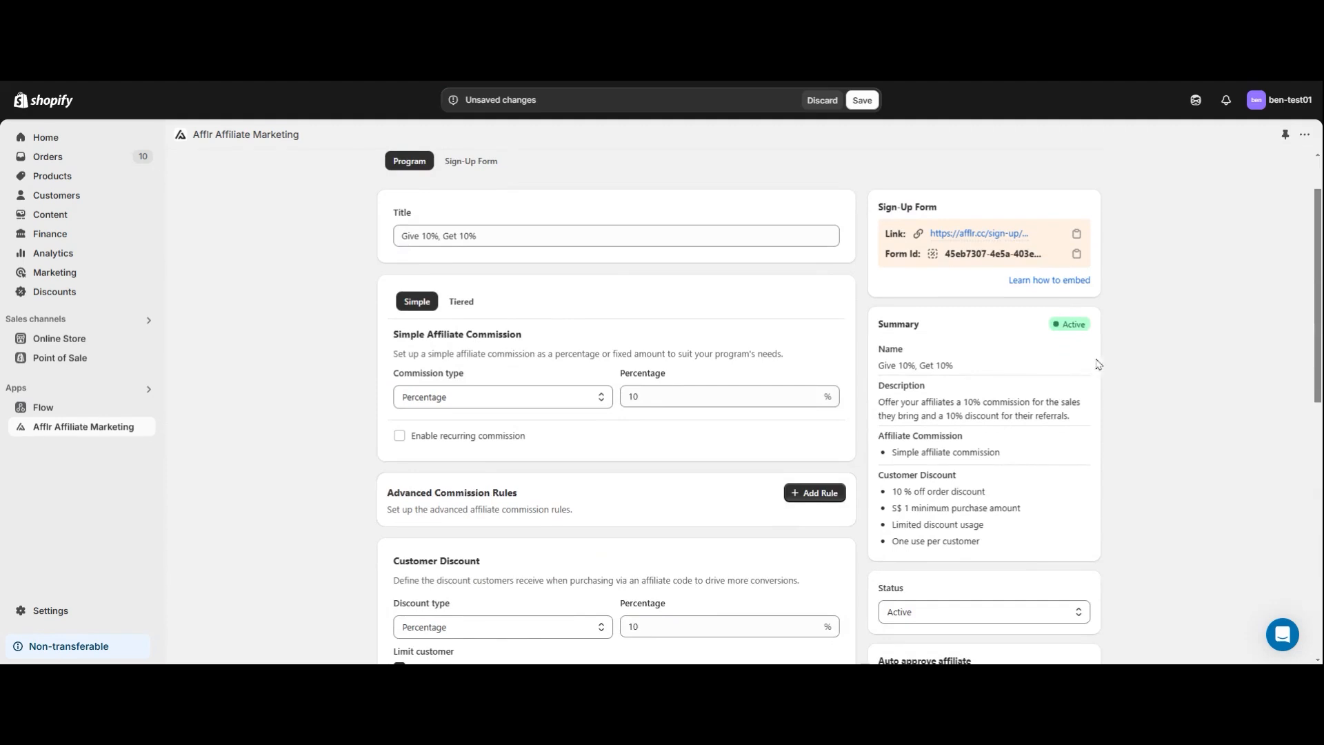
scroll(1108, 382, "down", 2)
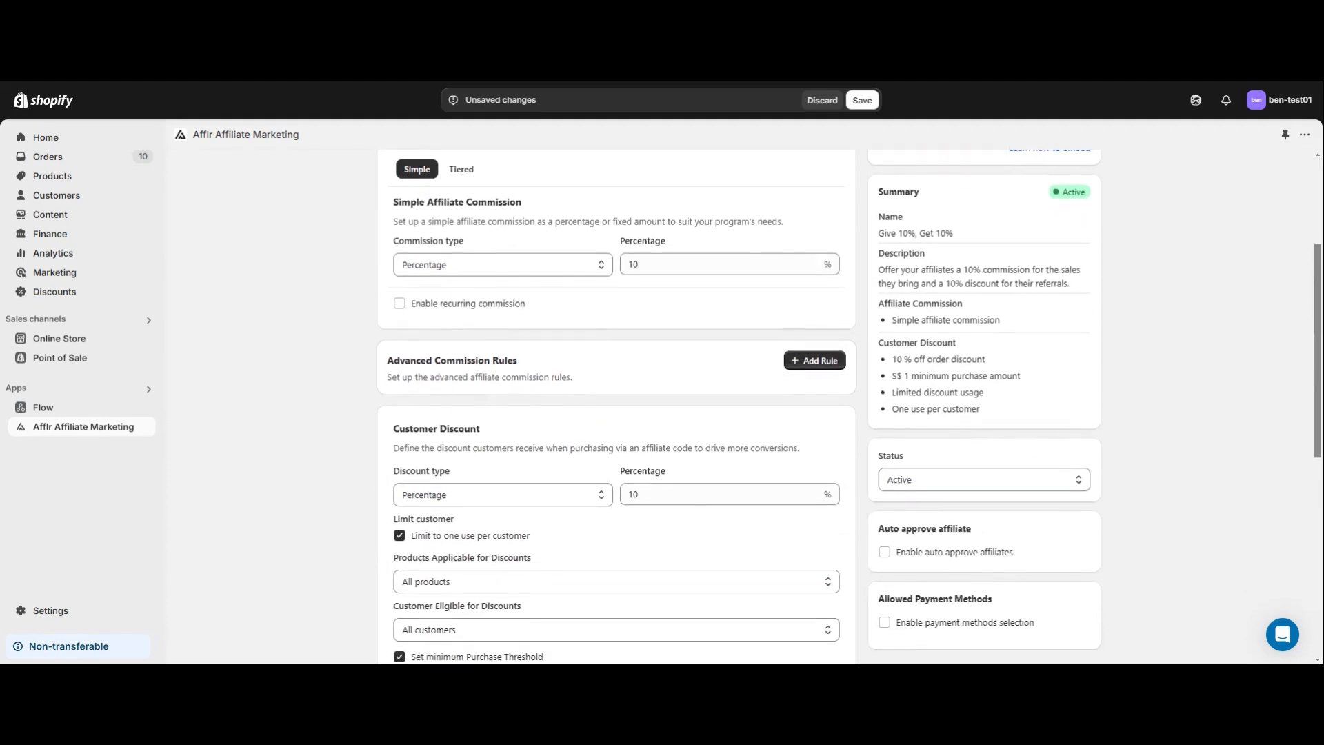
scroll(1063, 435, "down", 1)
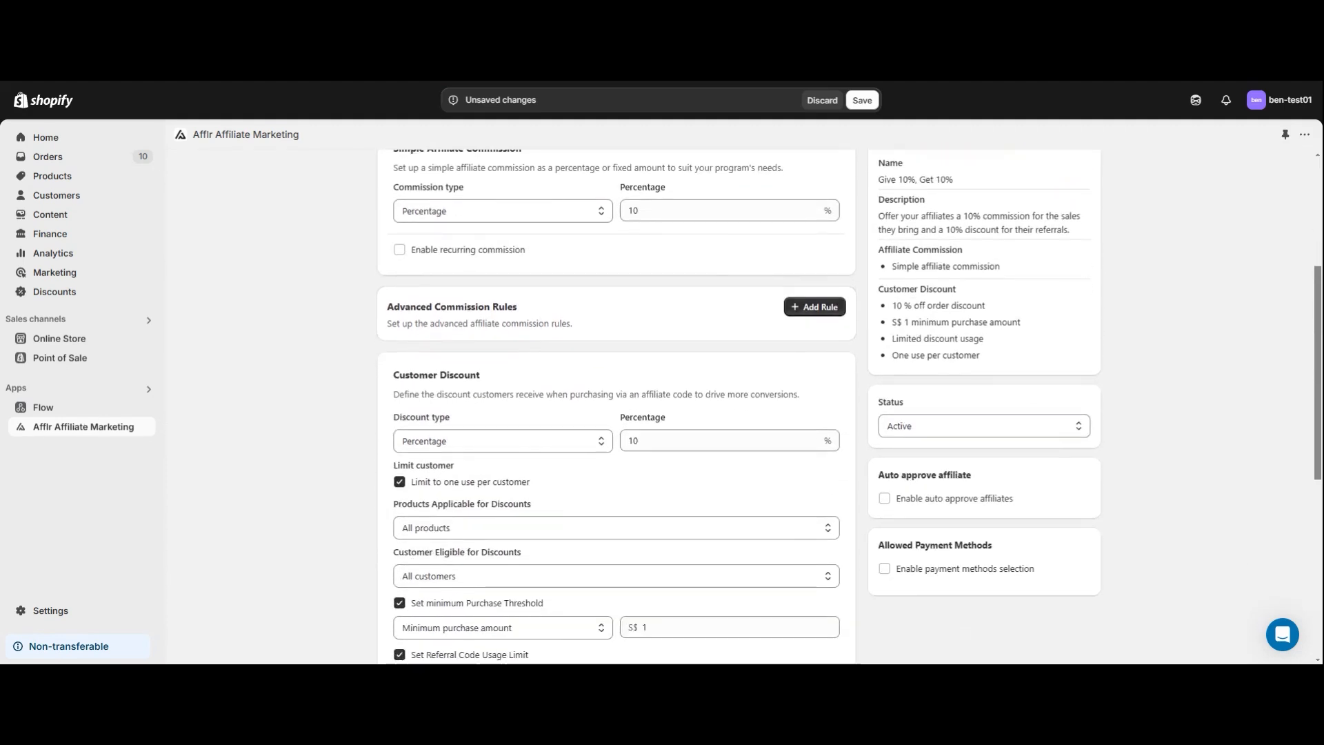
left_click(1069, 434)
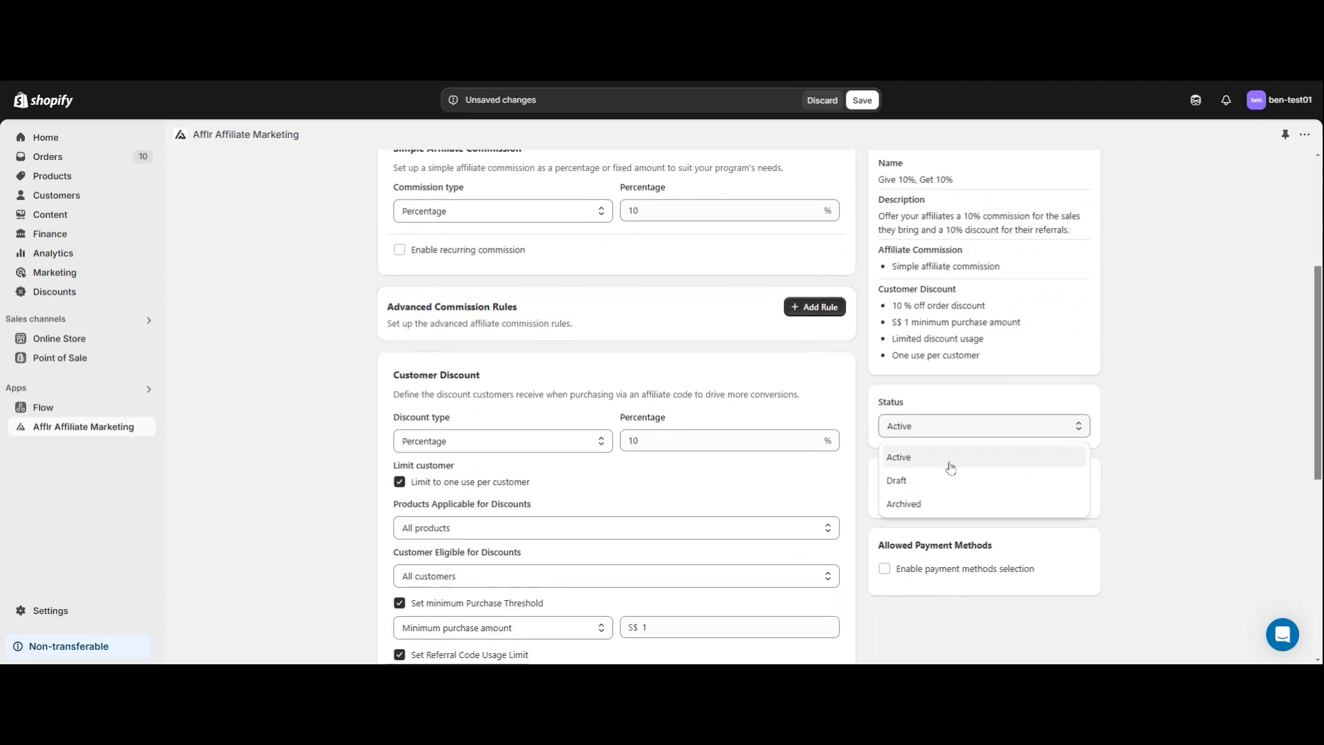
left_click(1075, 429)
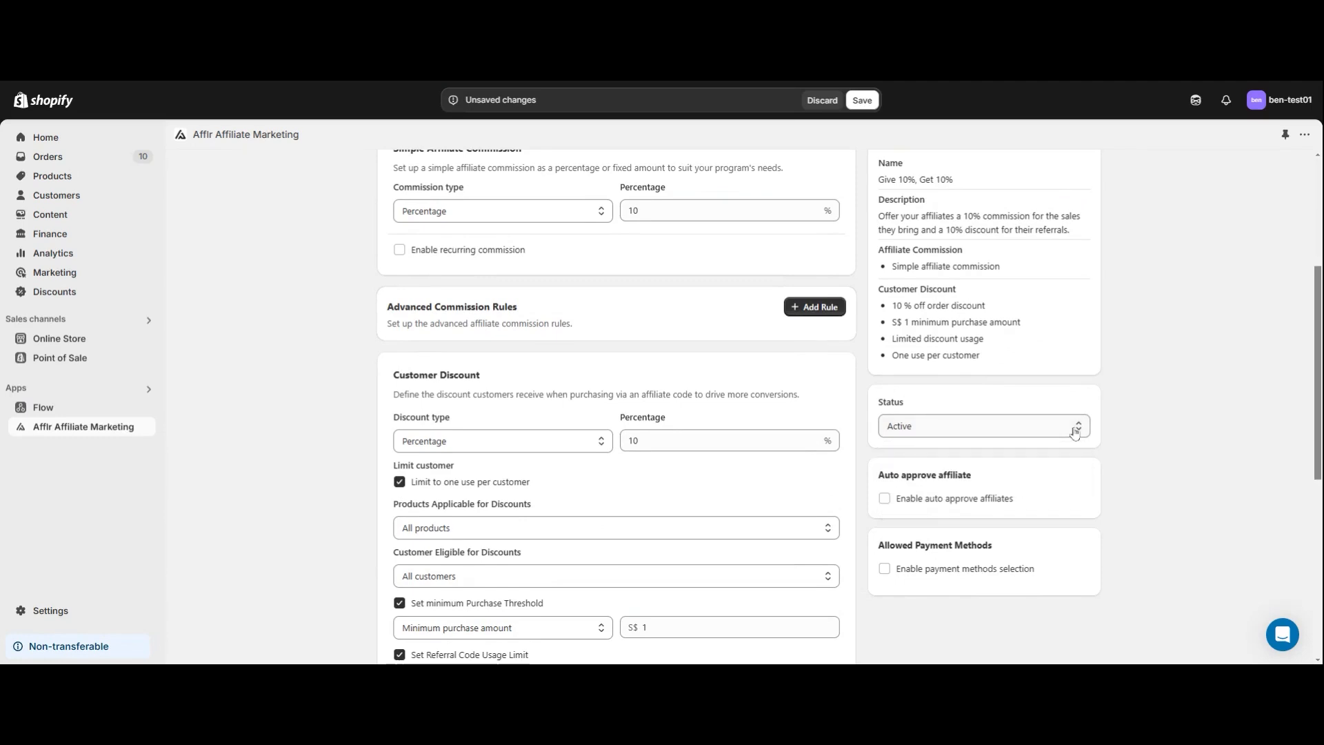
Enable automatic approval of affiliates for the program.
scroll(1070, 442, "down", 1)
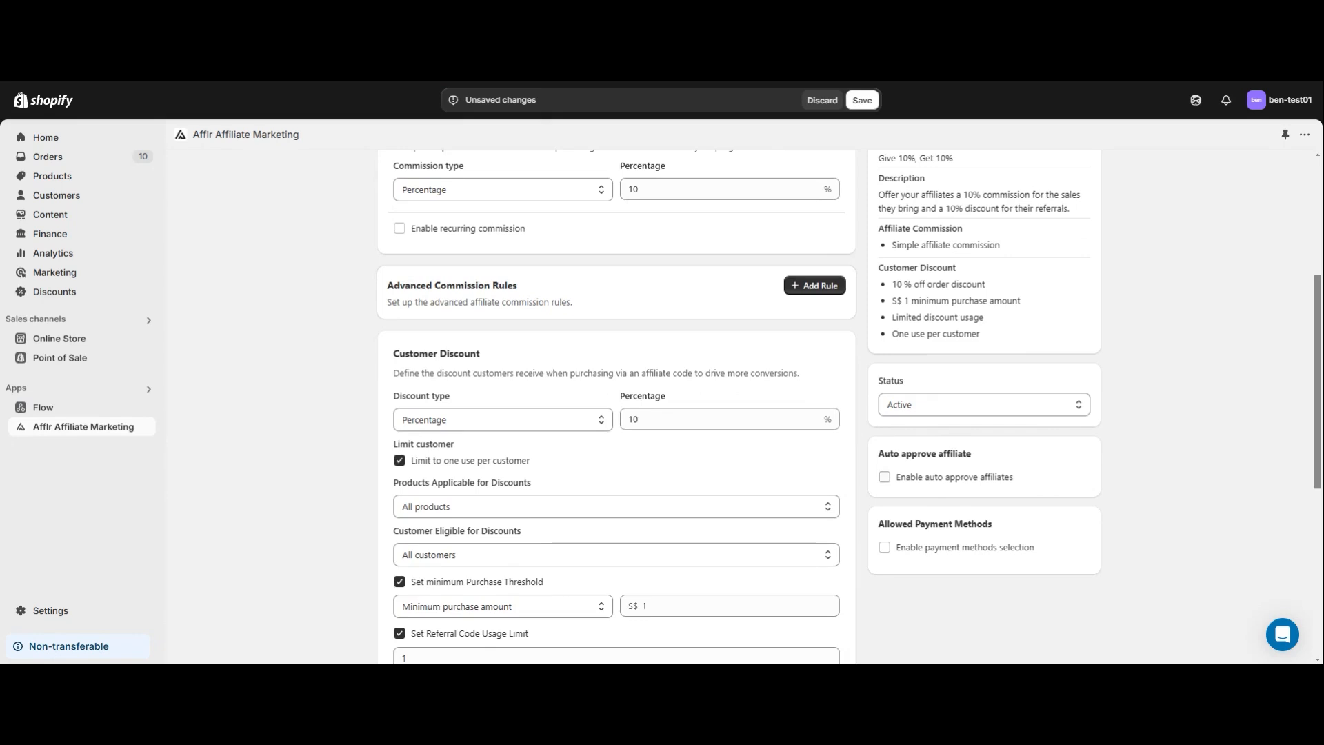
left_click(884, 478)
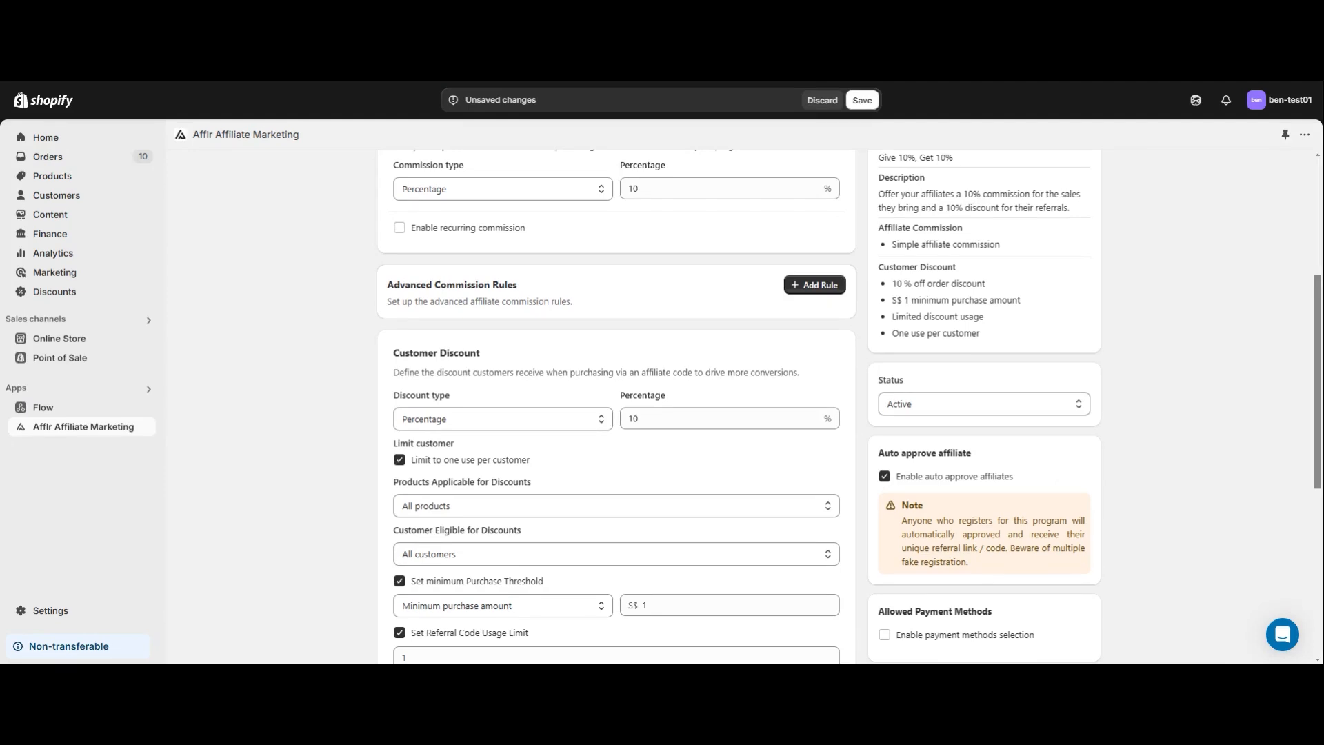
Enable payment methods selection for the program and allow the Offline and Coupon payment methods.
scroll(924, 500, "down", 2)
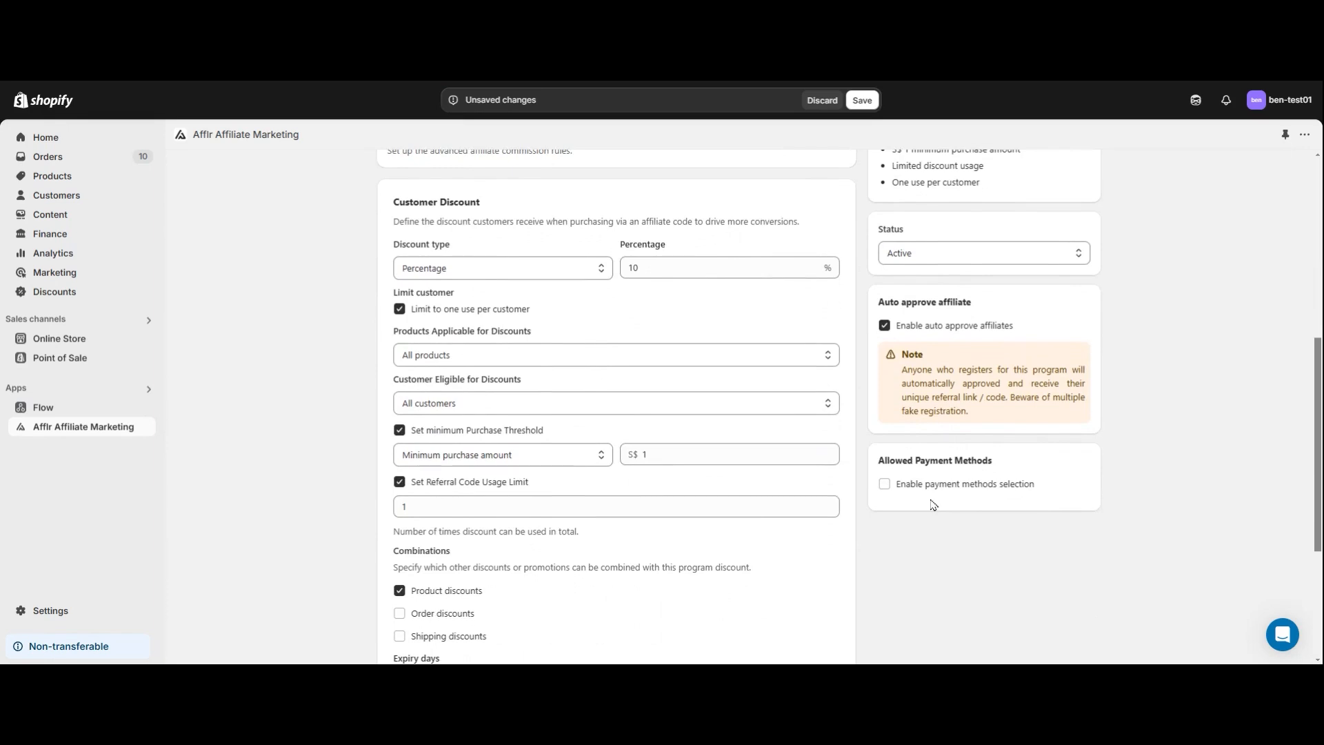
left_click(884, 485)
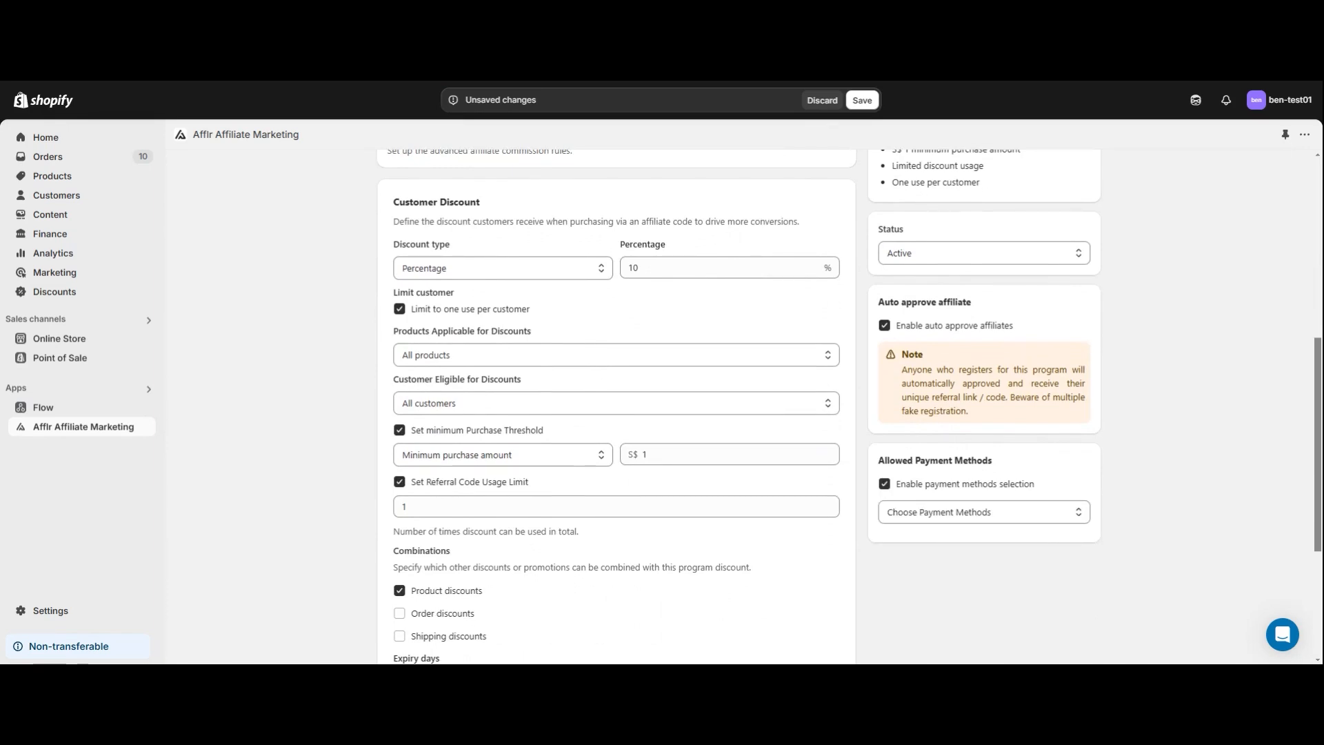
left_click(1013, 520)
scroll(1011, 523, "down", 1)
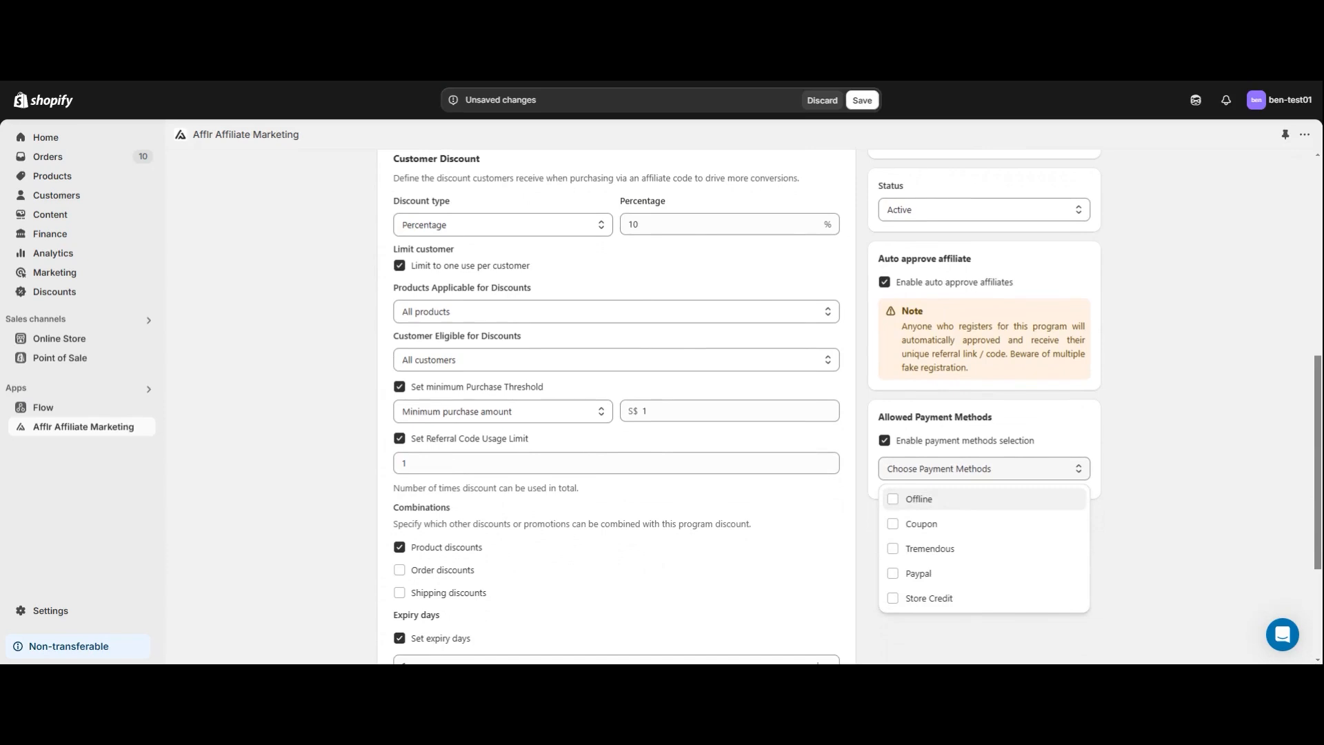
left_click(892, 499)
left_click(893, 524)
left_click(1181, 450)
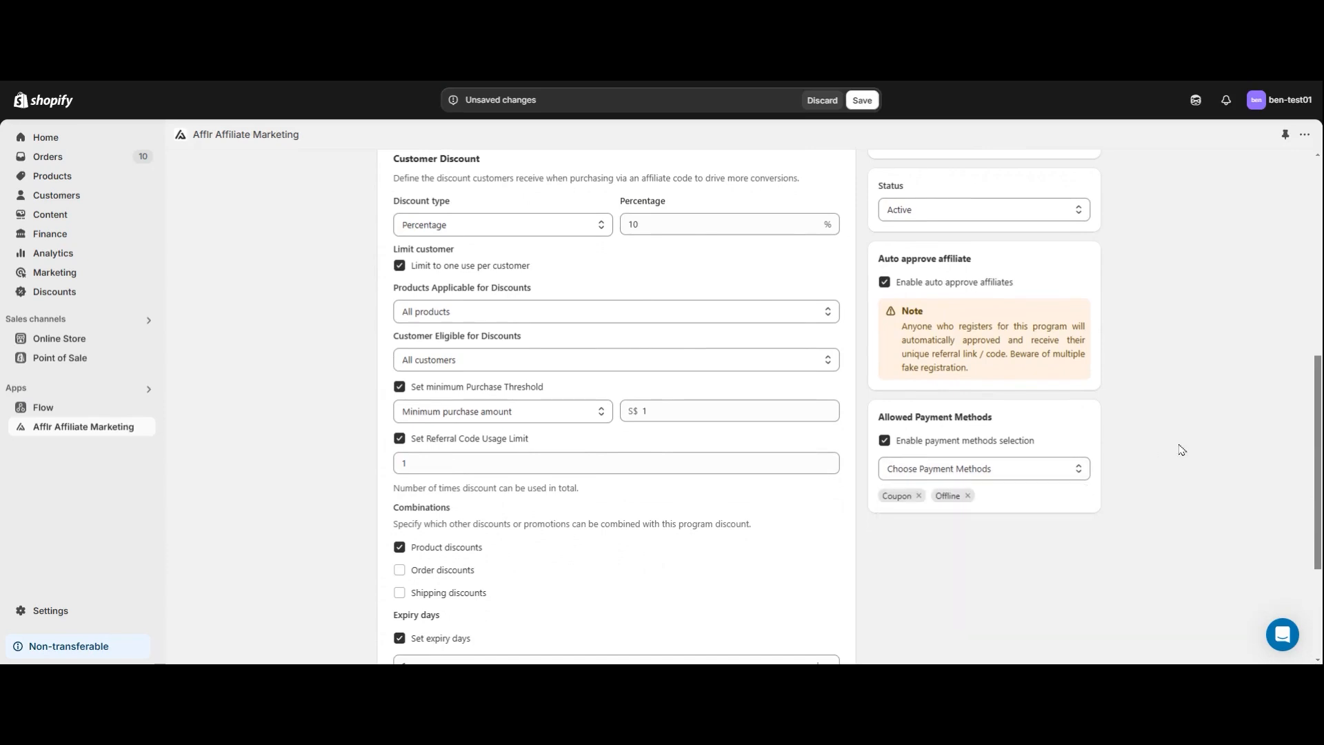
Save the affiliate program and return to the list of programs.
scroll(1183, 456, "down", 3)
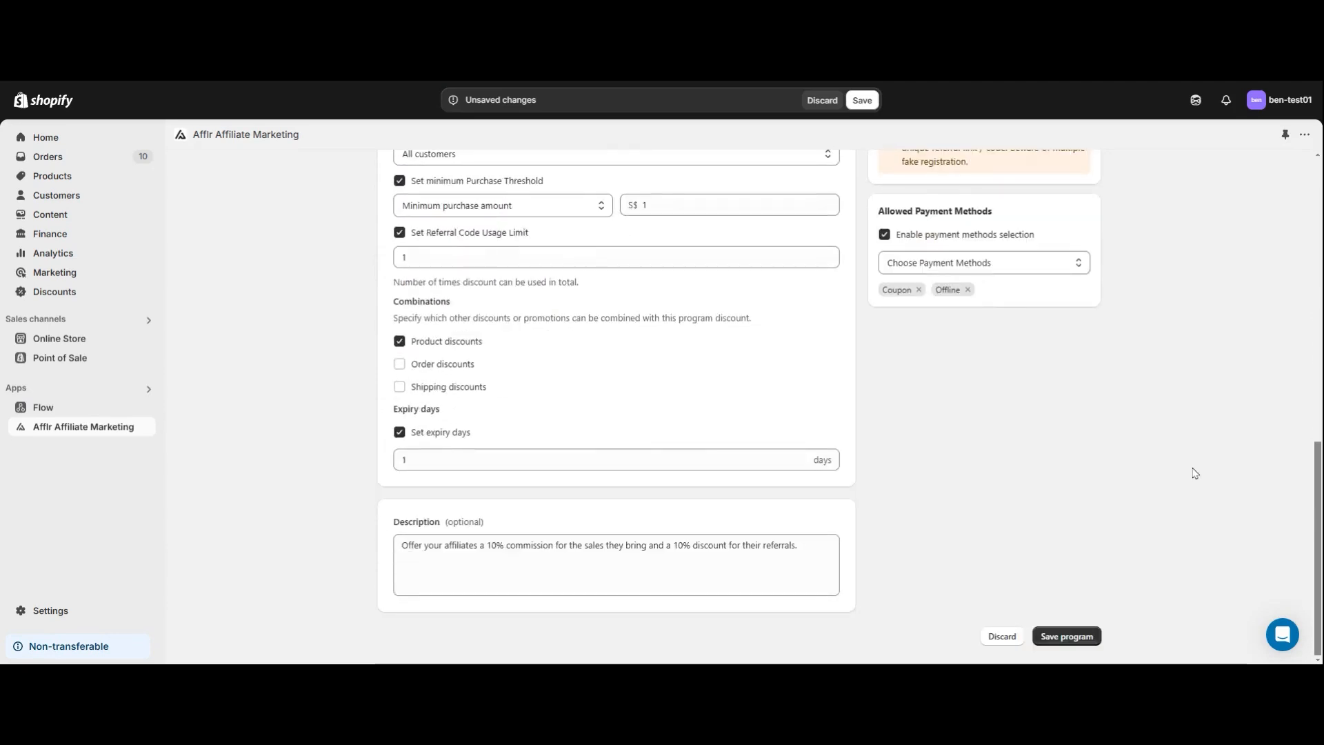
left_click(1074, 643)
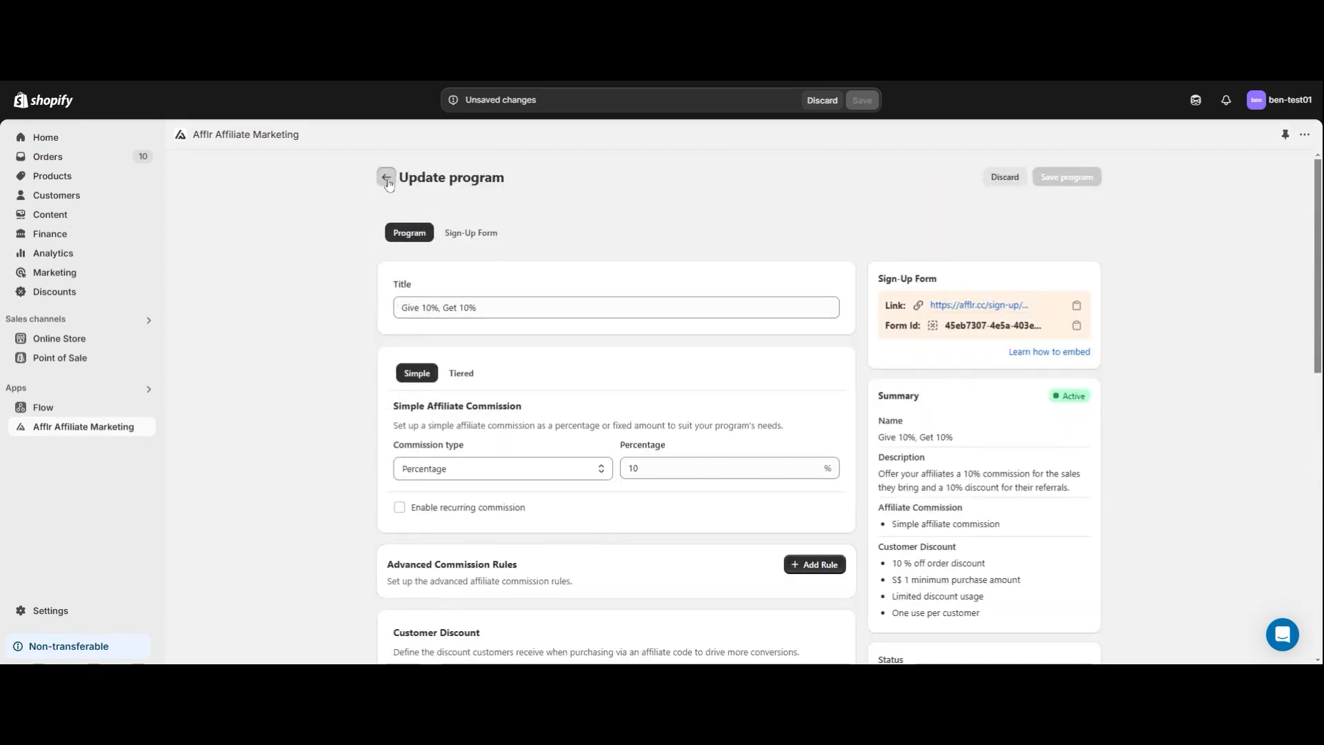
left_click(387, 179)
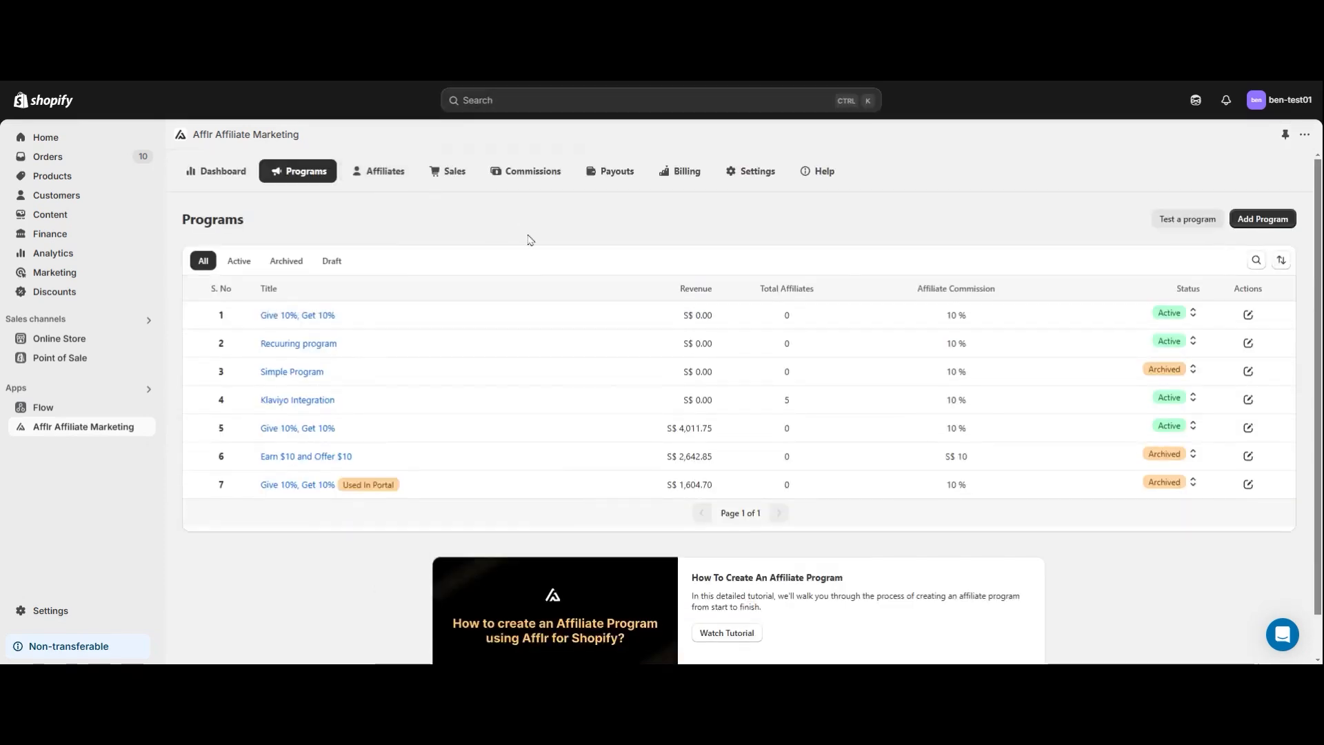